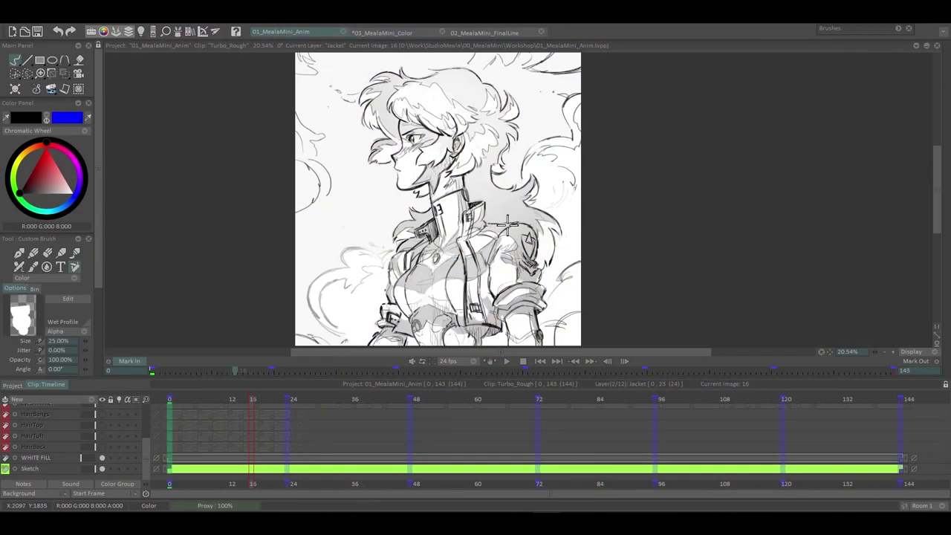
# Return the playhead to frame 0 and switch the HairBack line layer on
pyautogui.scroll(3, 489, 215)
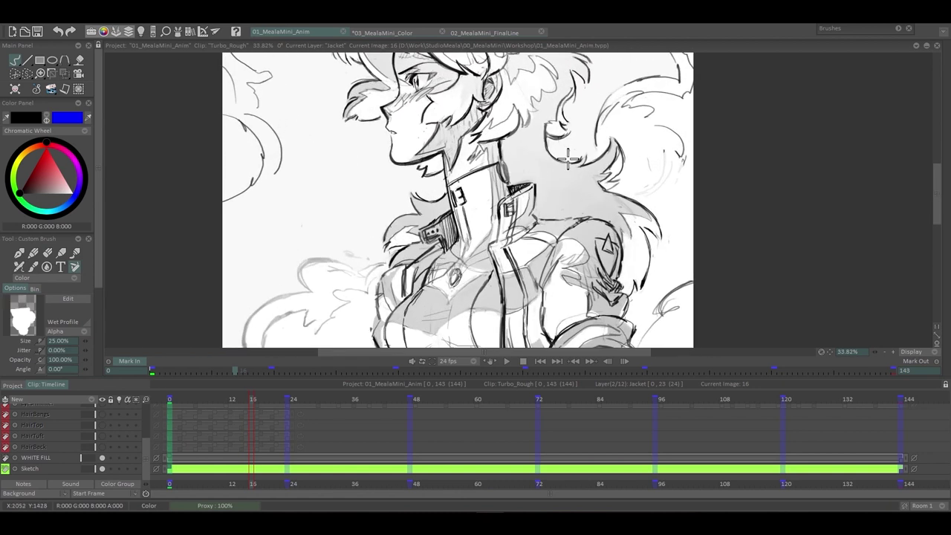
pyautogui.scroll(-2, 541, 182)
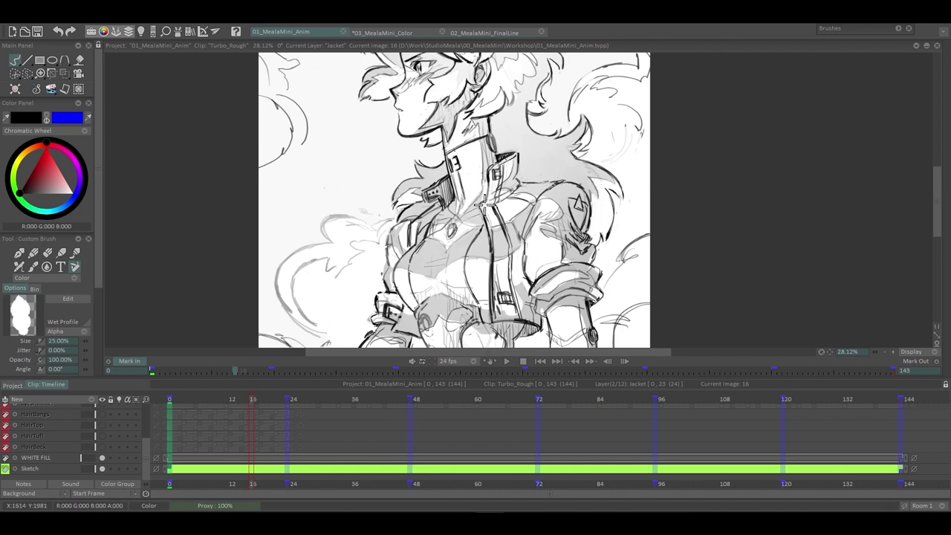
pyautogui.scroll(-2, 531, 186)
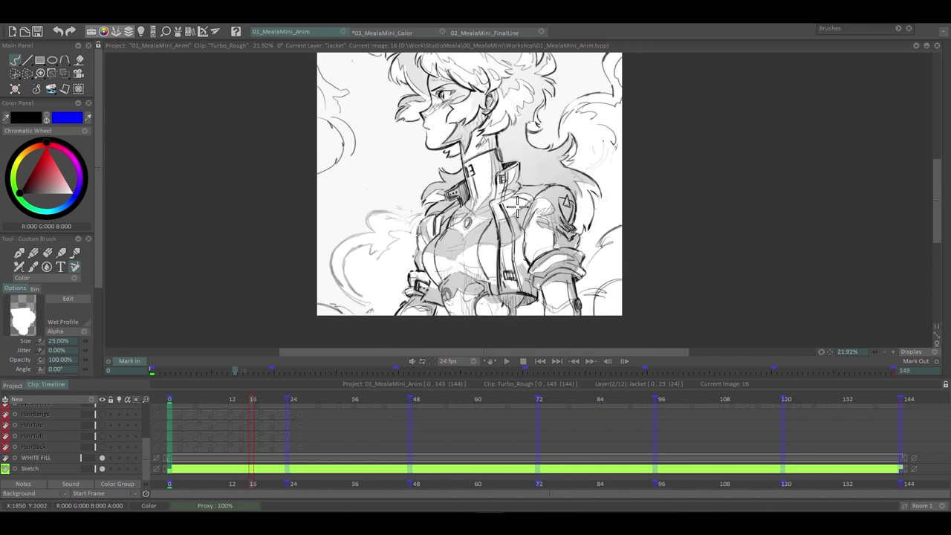
pyautogui.scroll(2, 503, 223)
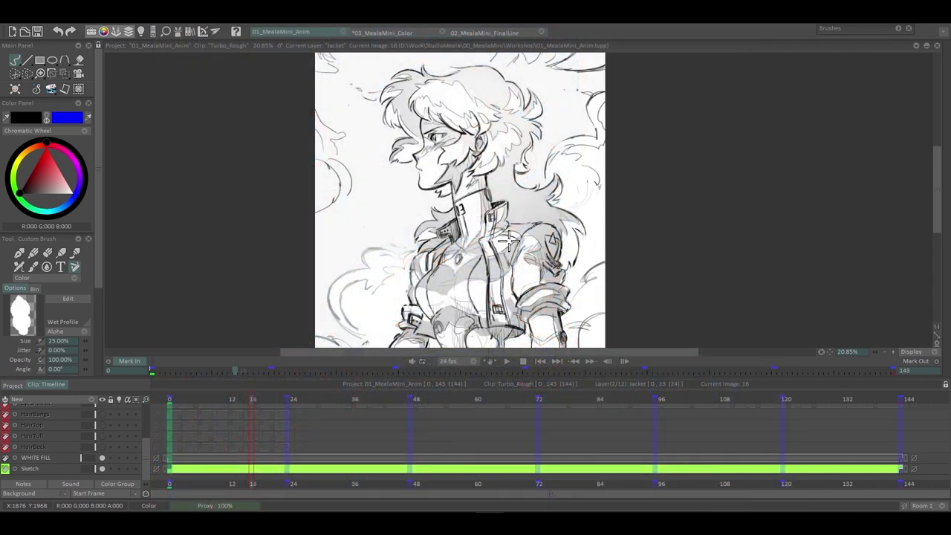
pyautogui.scroll(3, 488, 204)
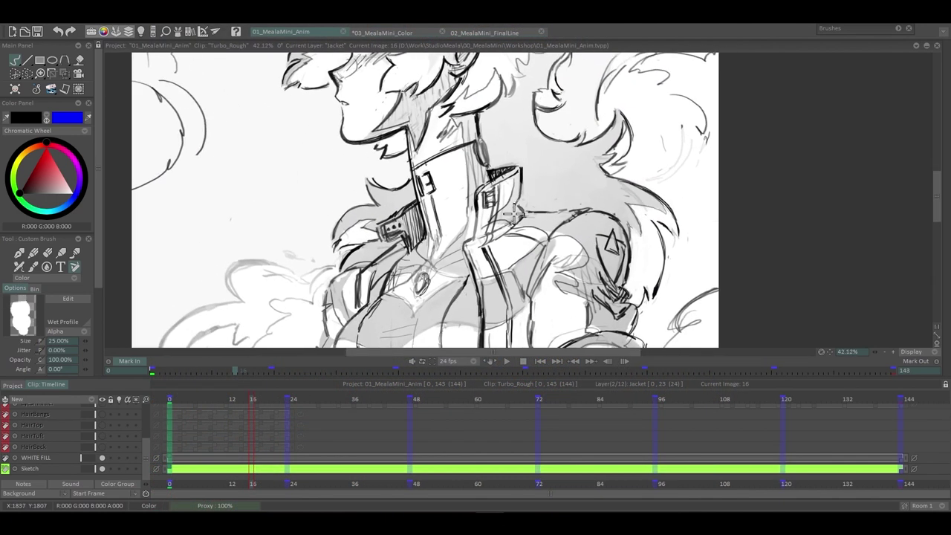
pyautogui.scroll(1, 569, 306)
pyautogui.scroll(-4, 500, 243)
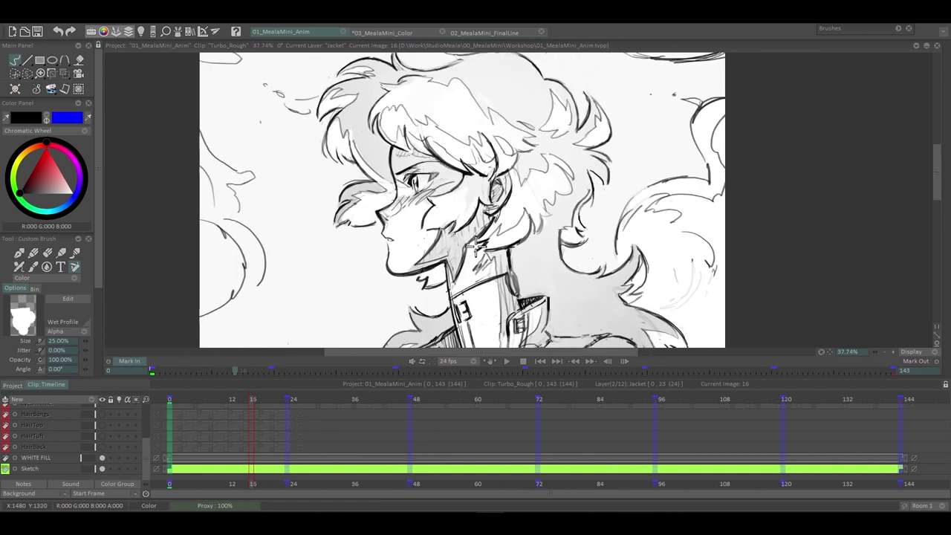
pyautogui.scroll(1, 490, 253)
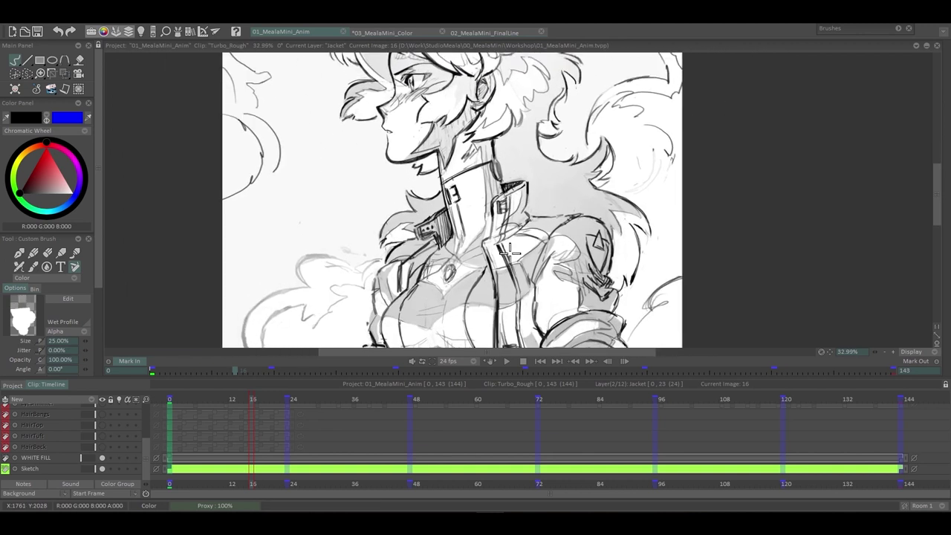
pyautogui.scroll(2, 516, 234)
pyautogui.scroll(-2, 402, 127)
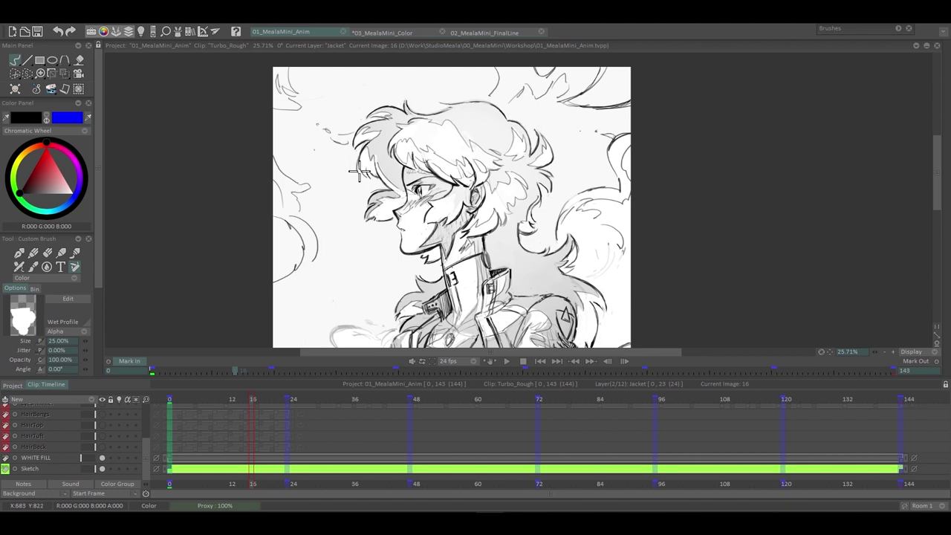
pyautogui.scroll(-2, 562, 283)
pyautogui.scroll(1, 562, 260)
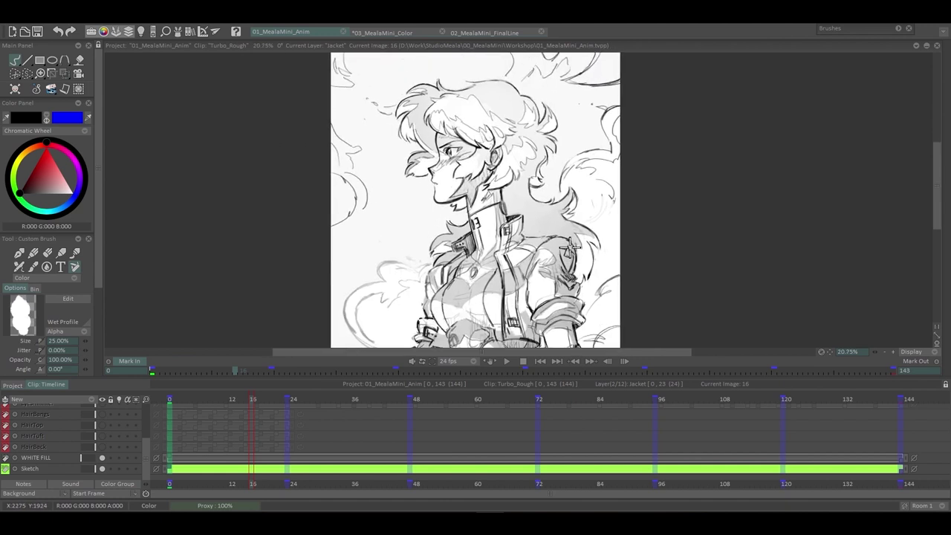
pyautogui.scroll(-1, 562, 251)
pyautogui.scroll(-1, 562, 247)
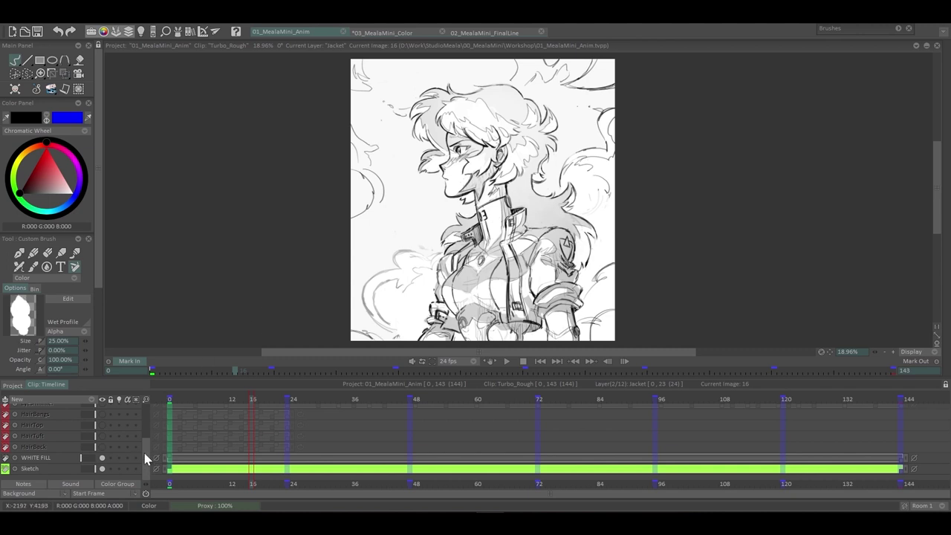
pyautogui.scroll(1, 140, 448)
pyautogui.moveTo(176, 397); pyautogui.dragTo(162, 410)
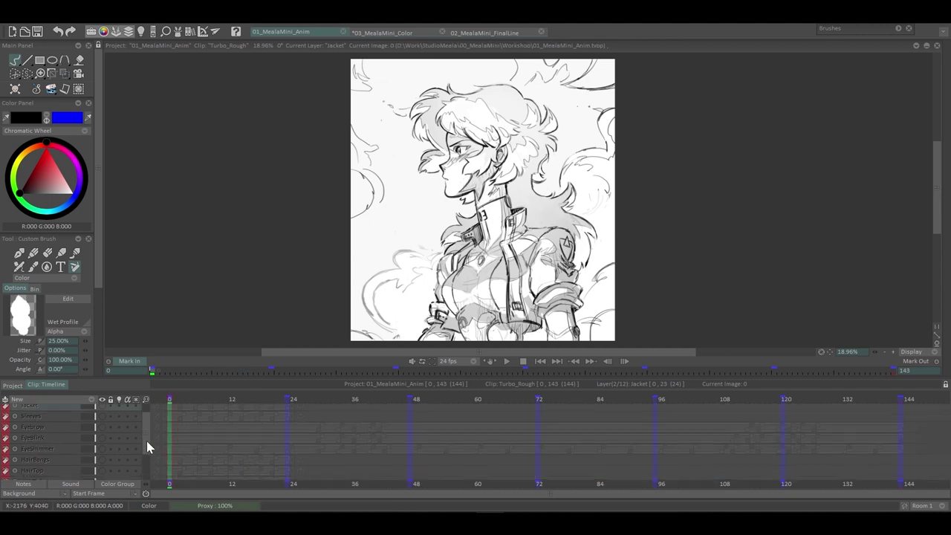
pyautogui.click(102, 452)
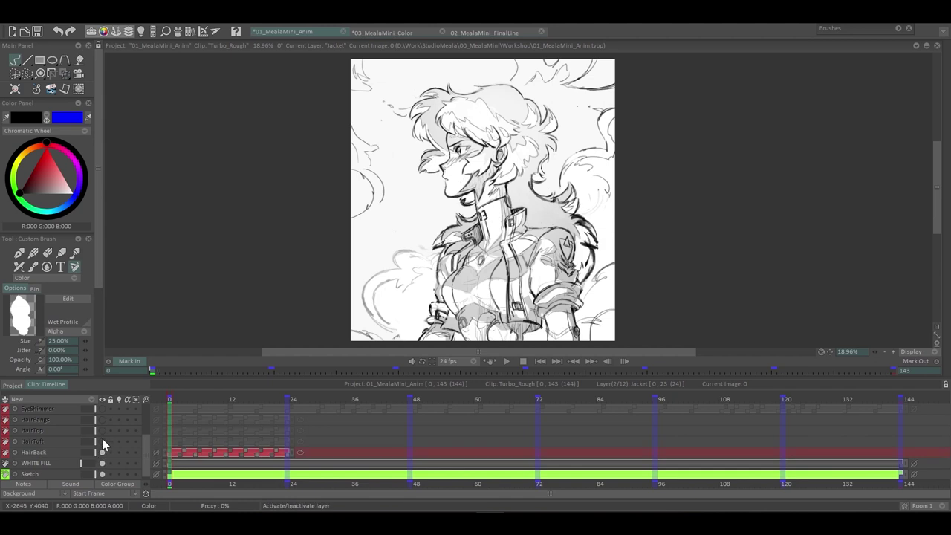
pyautogui.scroll(-1, 140, 453)
pyautogui.moveTo(82, 459); pyautogui.dragTo(89, 468)
pyautogui.scroll(1, 149, 459)
# Switch on the HairTuft, HairBangs, EyeShimmer and HairTop layers
pyautogui.click(102, 445)
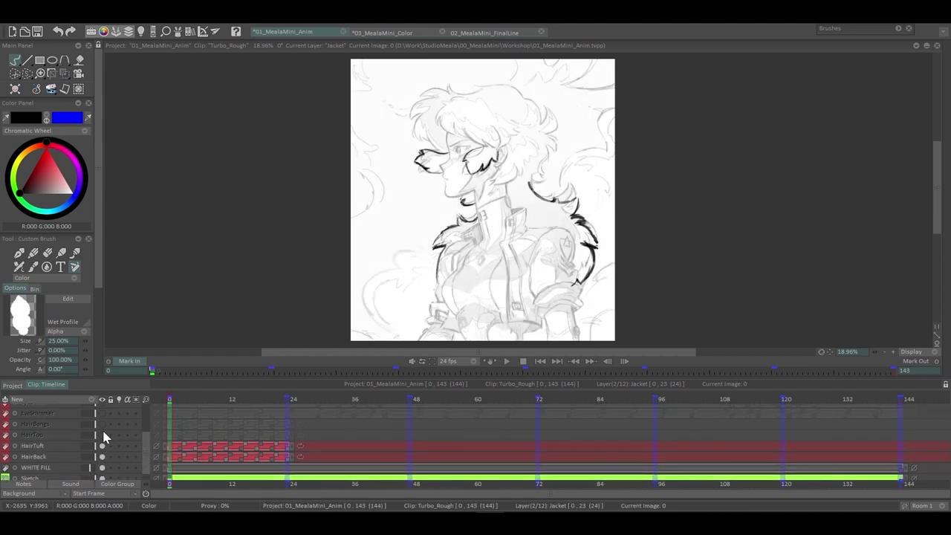
pyautogui.click(101, 423)
pyautogui.click(102, 413)
pyautogui.click(102, 435)
pyautogui.scroll(1, 141, 433)
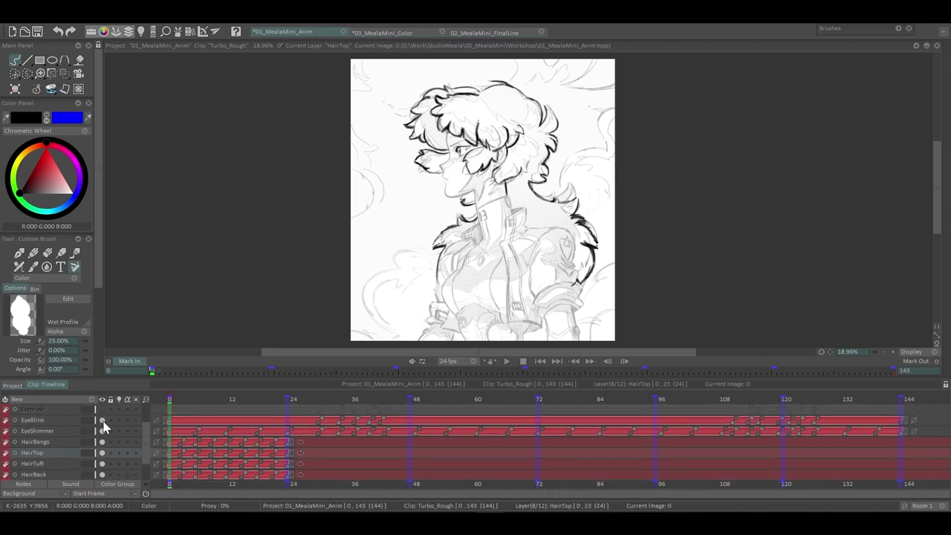
pyautogui.scroll(2, 143, 430)
# Switch on the Sleeves, Jacket and BodyStill layers and play the loop preview
pyautogui.click(101, 422)
pyautogui.click(101, 411)
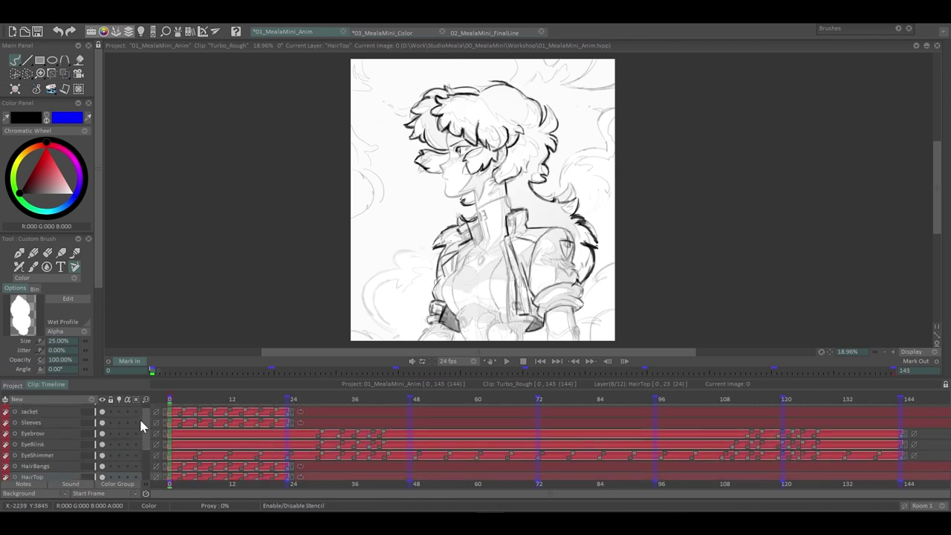
pyautogui.scroll(1, 145, 412)
pyautogui.click(101, 409)
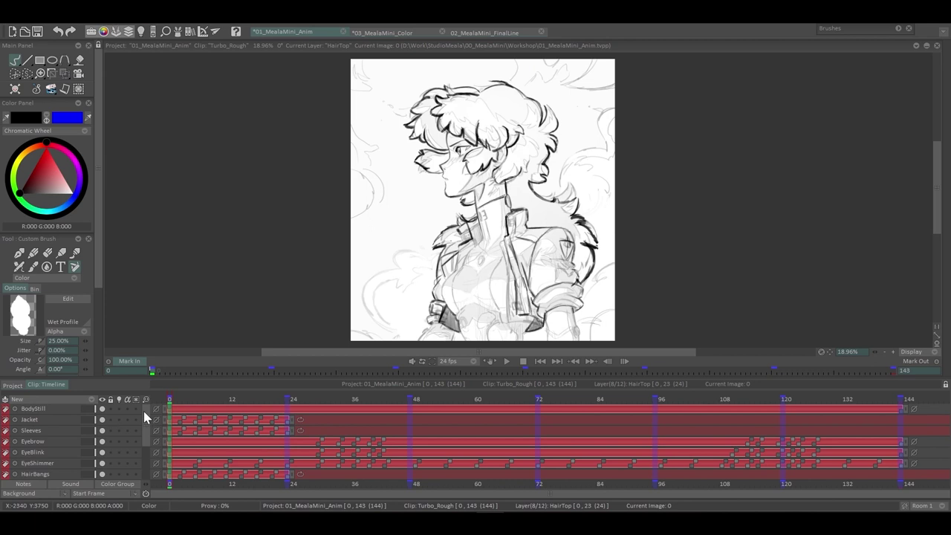
pyautogui.click(505, 361)
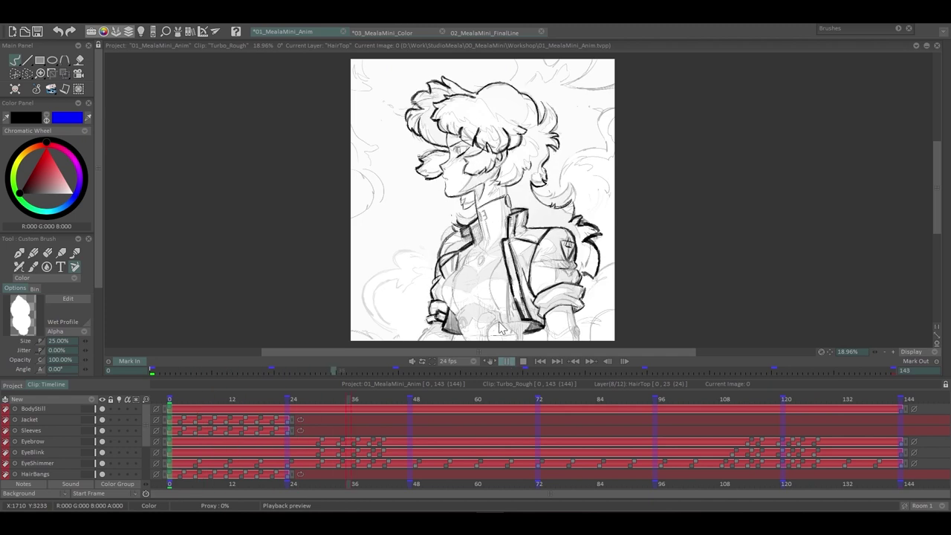
# Stop playback and switch off BodyStill, Jacket, Sleeves, Eyebrow, EyeBlink, EyeShimmer and HairBangs
pyautogui.click(508, 363)
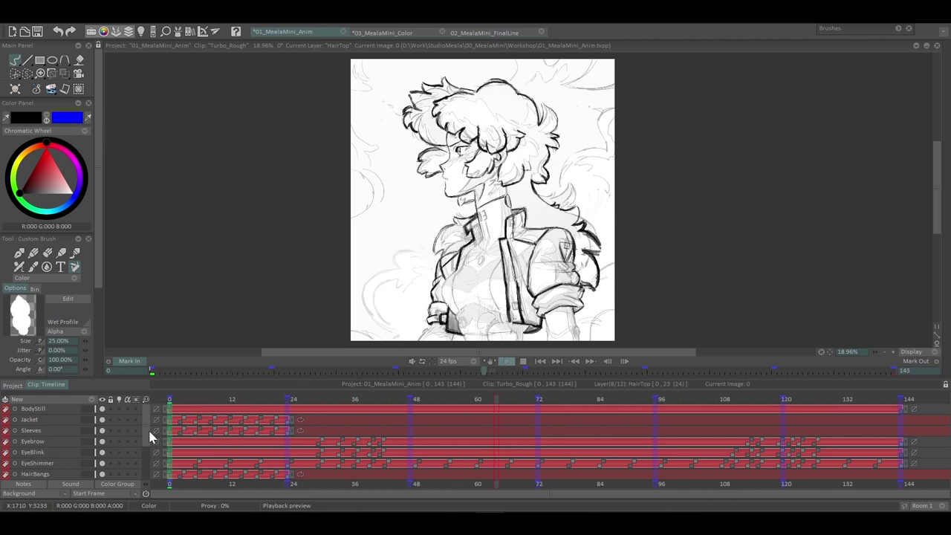
pyautogui.click(101, 408)
pyautogui.click(102, 419)
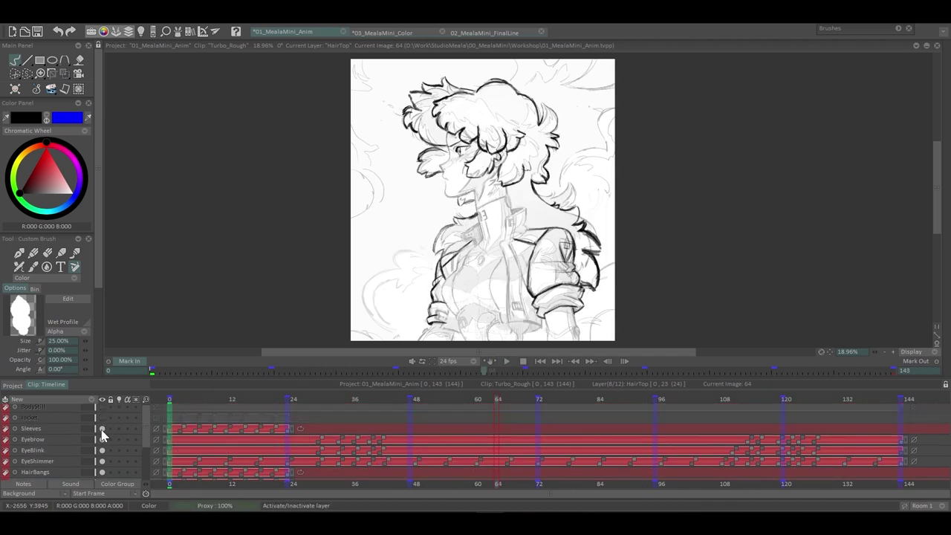
pyautogui.click(102, 429)
pyautogui.click(102, 439)
pyautogui.scroll(-1, 137, 440)
pyautogui.click(101, 430)
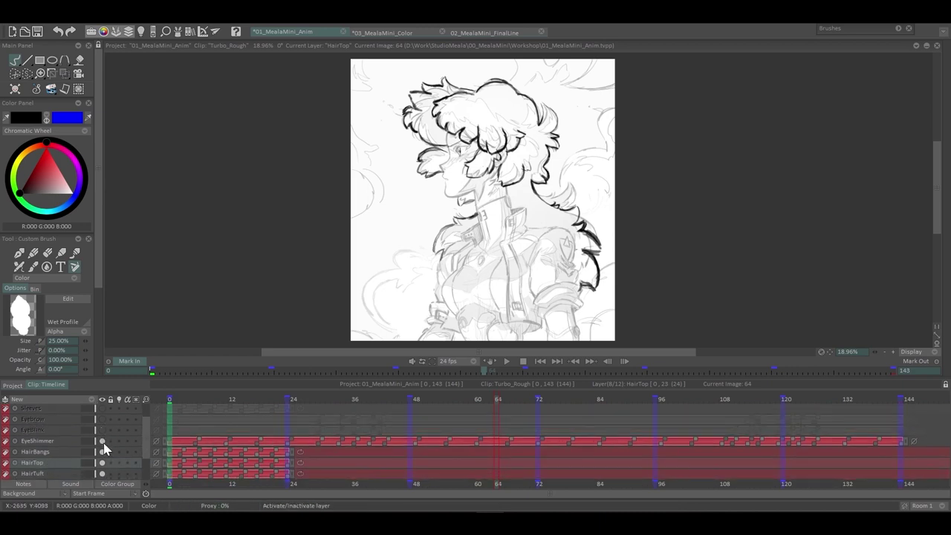
pyautogui.click(102, 440)
pyautogui.click(102, 451)
# Turn off HairTop, HairTuft and HairBack, then reactivate HairBangs as the drawing layer
pyautogui.scroll(-1, 118, 453)
pyautogui.click(102, 451)
pyautogui.scroll(-1, 121, 453)
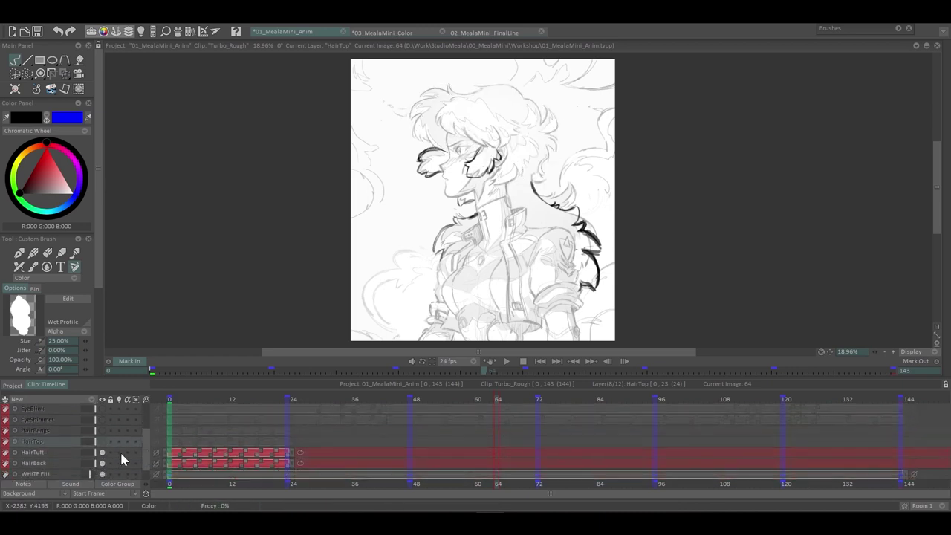
pyautogui.click(102, 451)
pyautogui.scroll(-1, 111, 453)
pyautogui.click(102, 456)
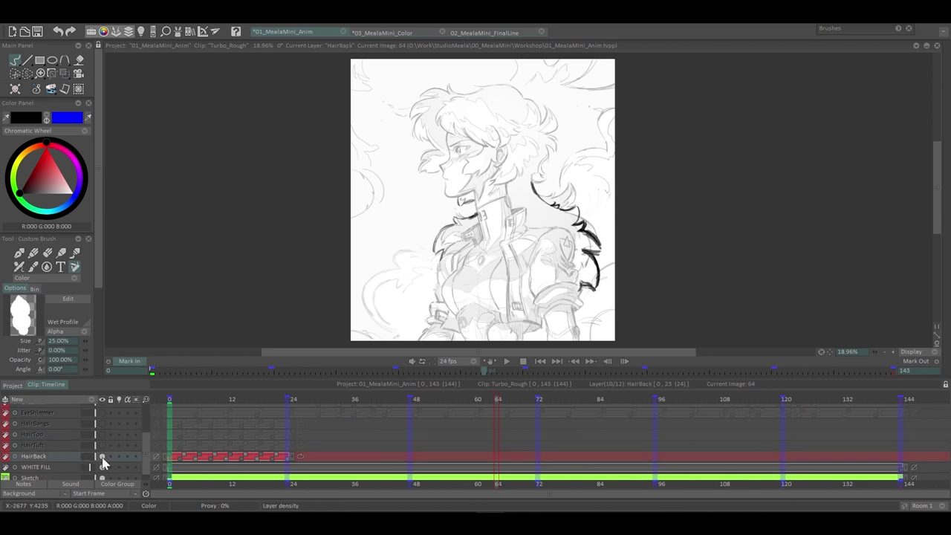
pyautogui.click(102, 455)
pyautogui.click(102, 423)
pyautogui.scroll(2, 287, 156)
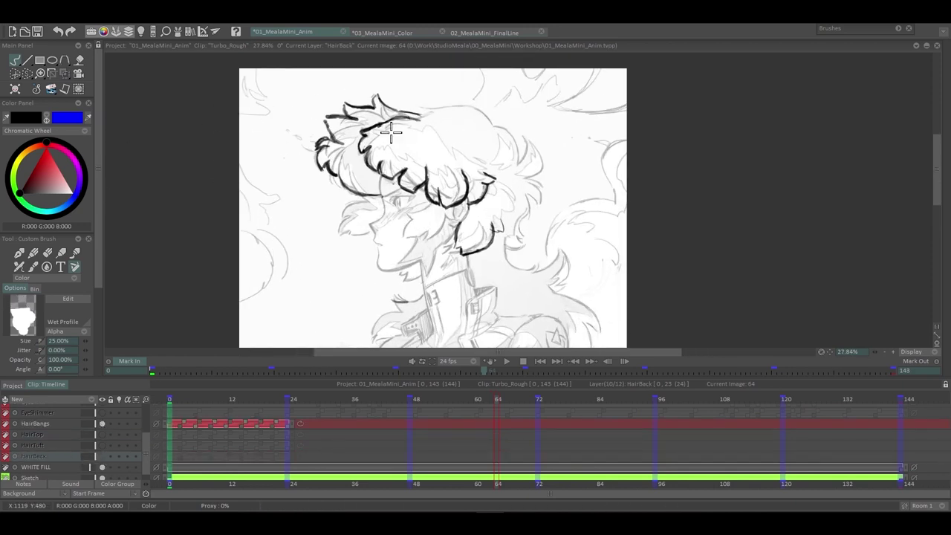
pyautogui.click(64, 423)
# Draw a curved test stroke and a short inner stroke by the hair, then undo with Ctrl+Z
pyautogui.moveTo(518, 99)
pyautogui.mouseDown()
pyautogui.moveTo(505, 128)
pyautogui.moveTo(599, 131)
pyautogui.mouseUp()
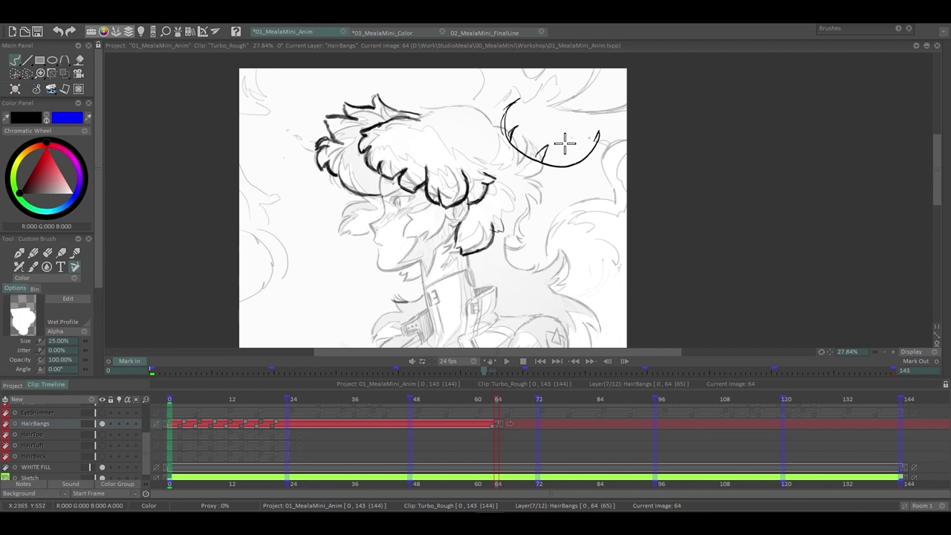
pyautogui.moveTo(566, 142); pyautogui.dragTo(563, 162)
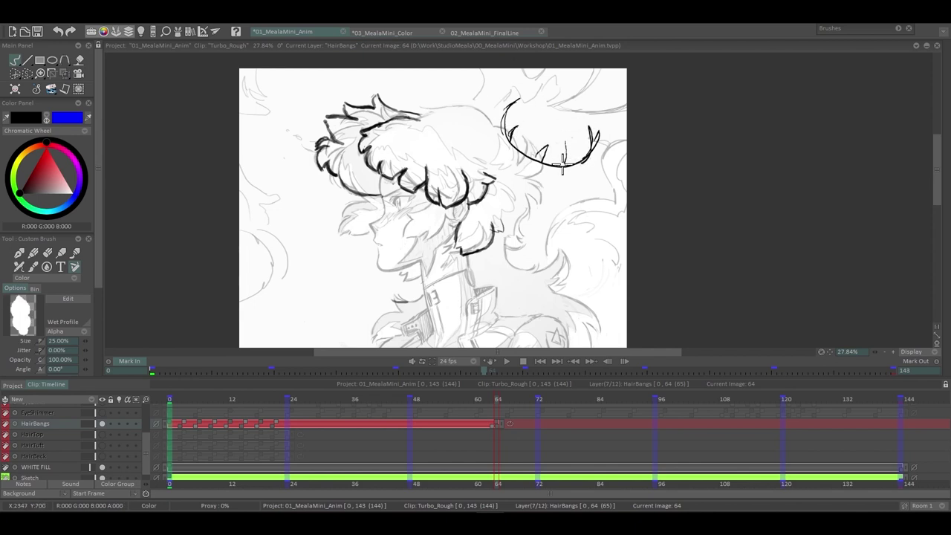
pyautogui.scroll(-2, 512, 205)
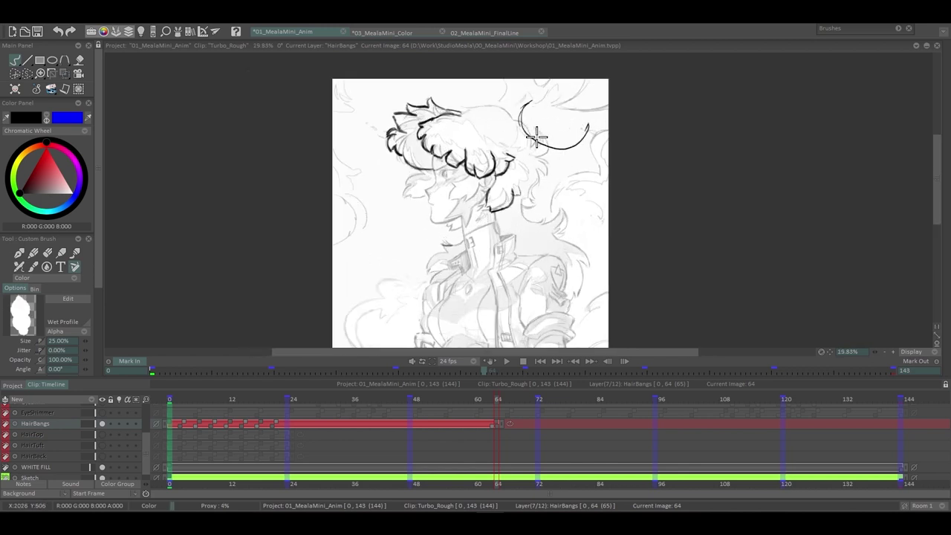
pyautogui.hotkey('ctrl', 'z')
# Reactivate the HairTop, HairTuft and HairBack line layers
pyautogui.click(102, 434)
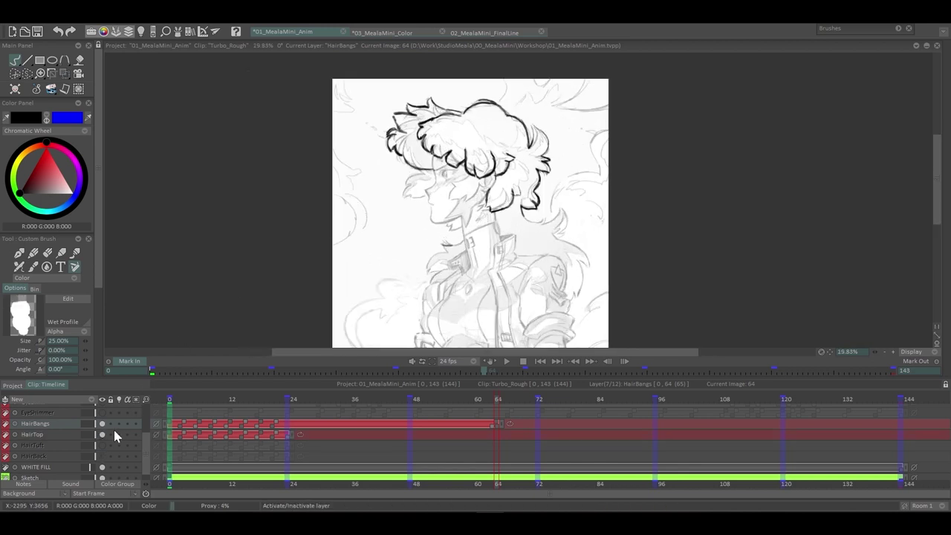
pyautogui.click(102, 445)
pyautogui.click(102, 455)
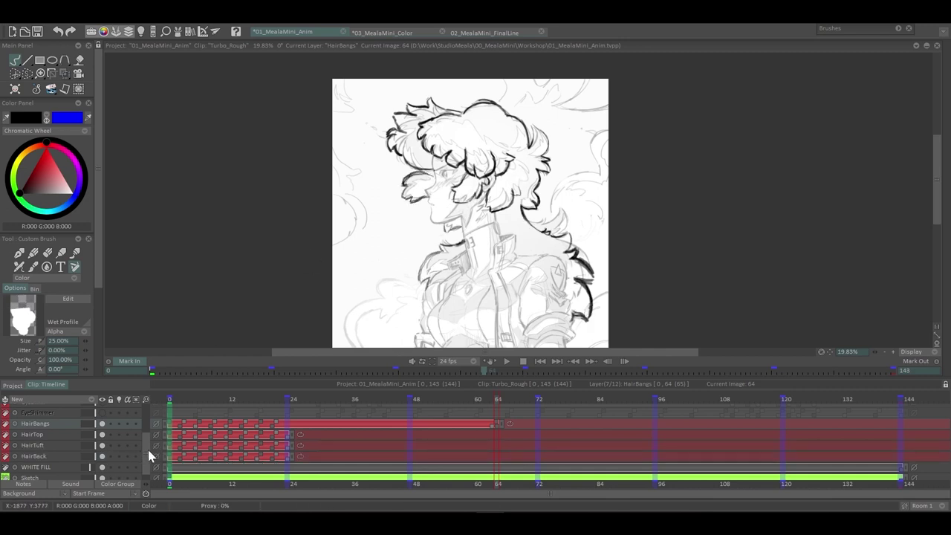
pyautogui.scroll(1, 148, 451)
pyautogui.scroll(4, 534, 241)
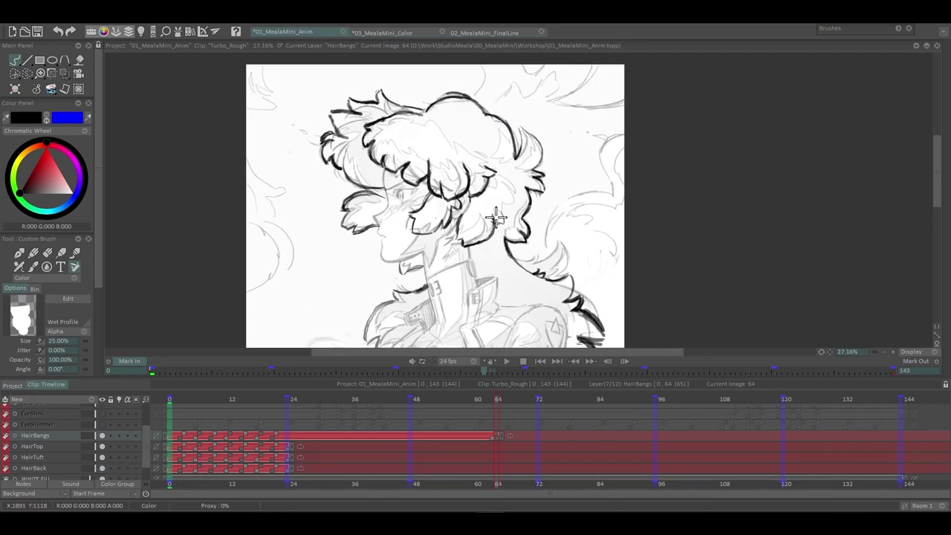
pyautogui.scroll(2, 225, 430)
pyautogui.scroll(2, 225, 423)
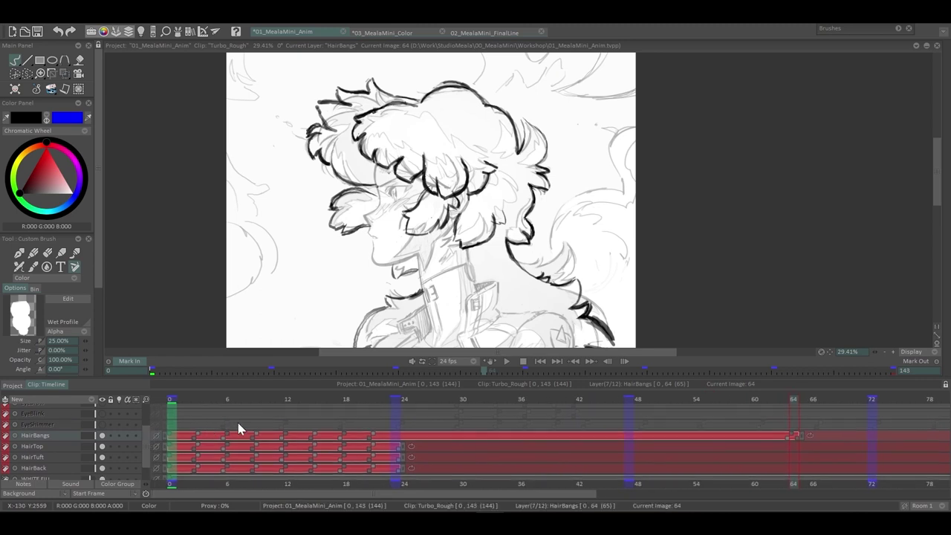
# Flip between frames 0, 3 and 6 to check the hair motion
pyautogui.click(199, 404)
pyautogui.click(184, 403)
pyautogui.click(197, 401)
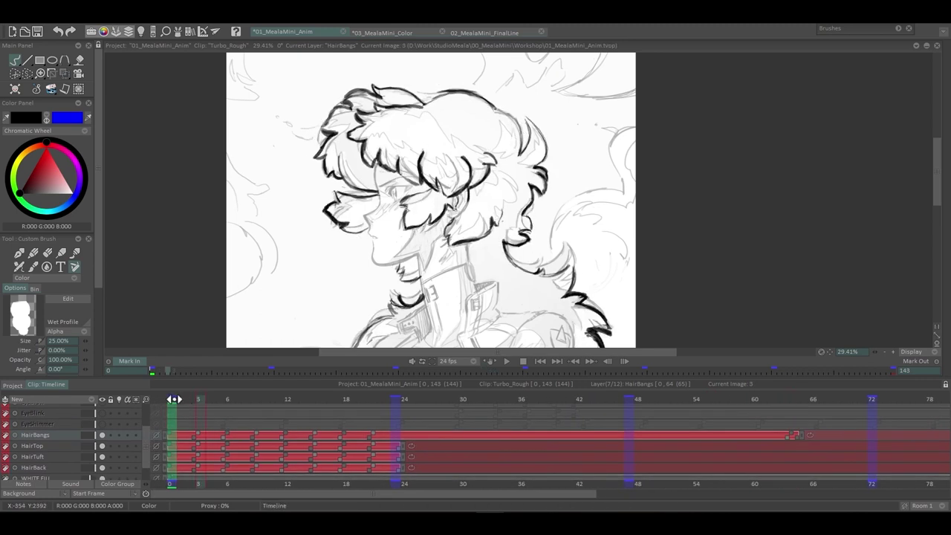
pyautogui.click(184, 402)
pyautogui.click(229, 401)
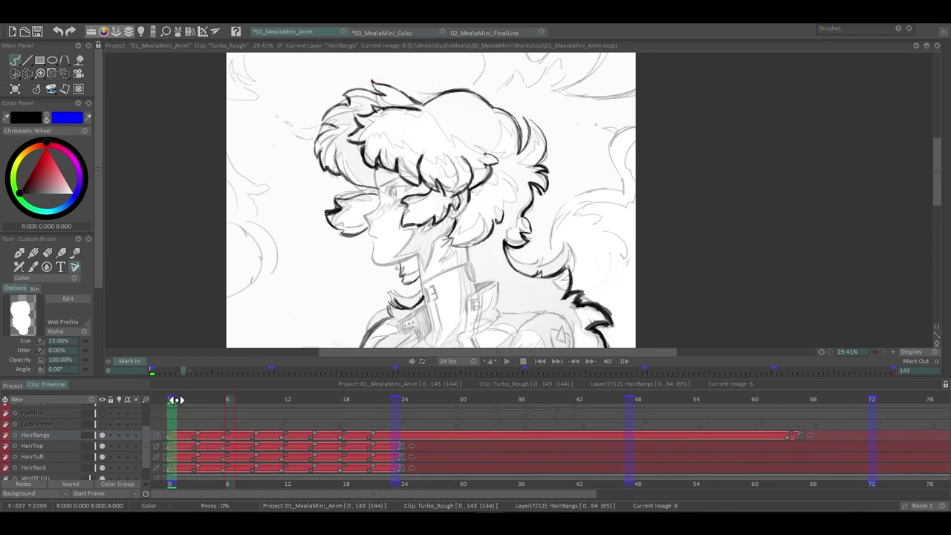
pyautogui.click(178, 400)
pyautogui.click(225, 400)
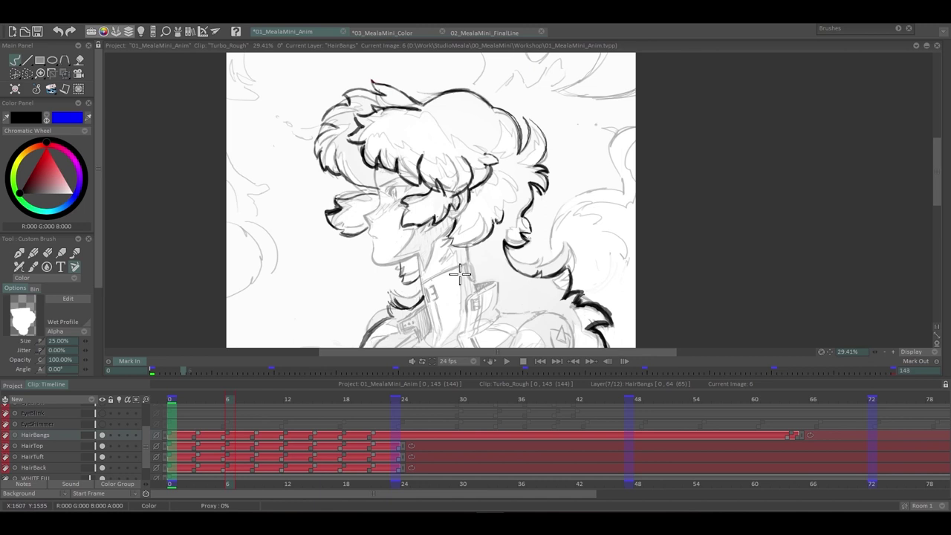
pyautogui.click(173, 401)
pyautogui.scroll(-2, 499, 264)
pyautogui.scroll(1, 469, 240)
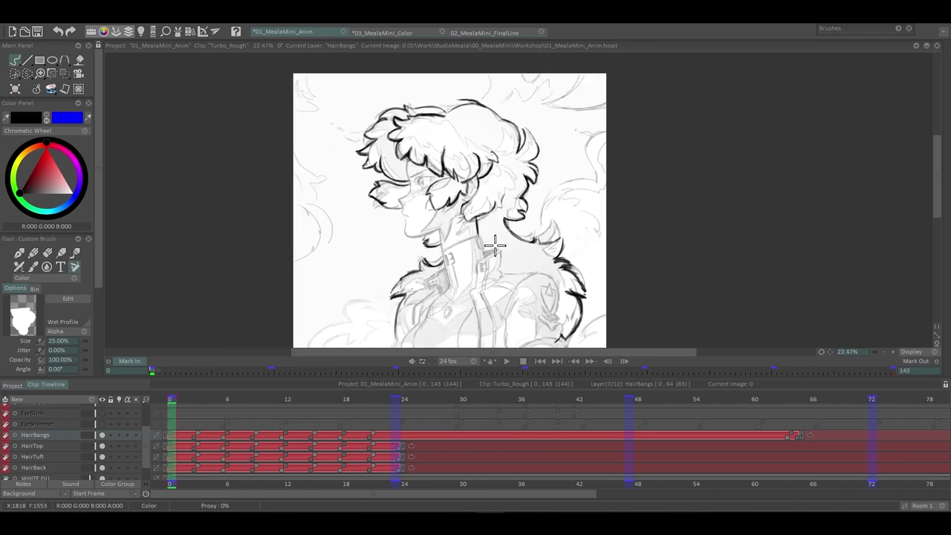
# Check the drawings at frames 12, 18, the first frame and 24
pyautogui.moveTo(245, 401); pyautogui.dragTo(287, 401)
pyautogui.click(344, 401)
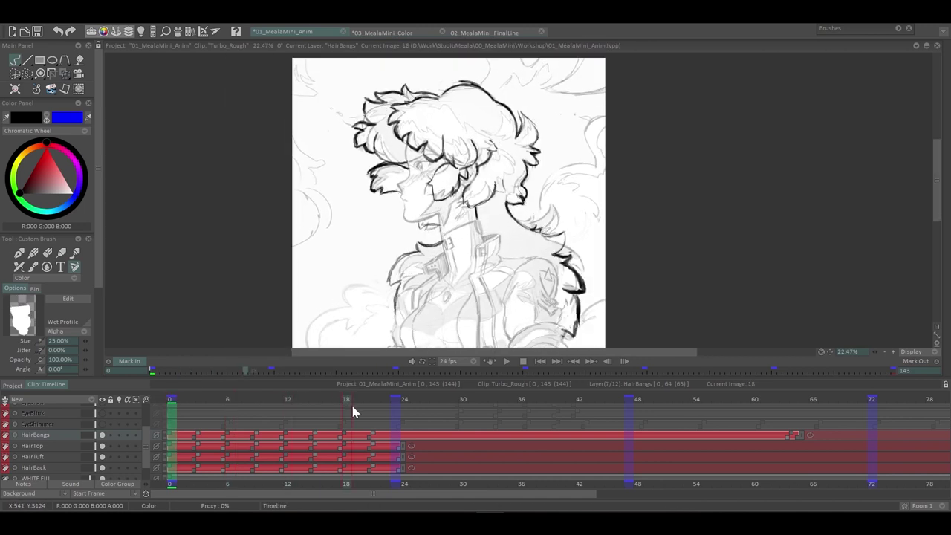
pyautogui.press('Left')
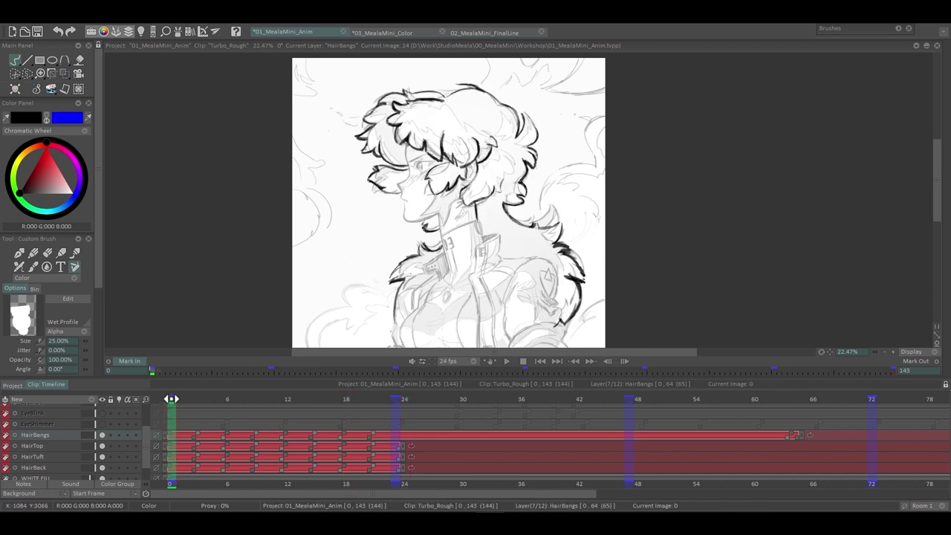
pyautogui.press('Home')
pyautogui.click(405, 398)
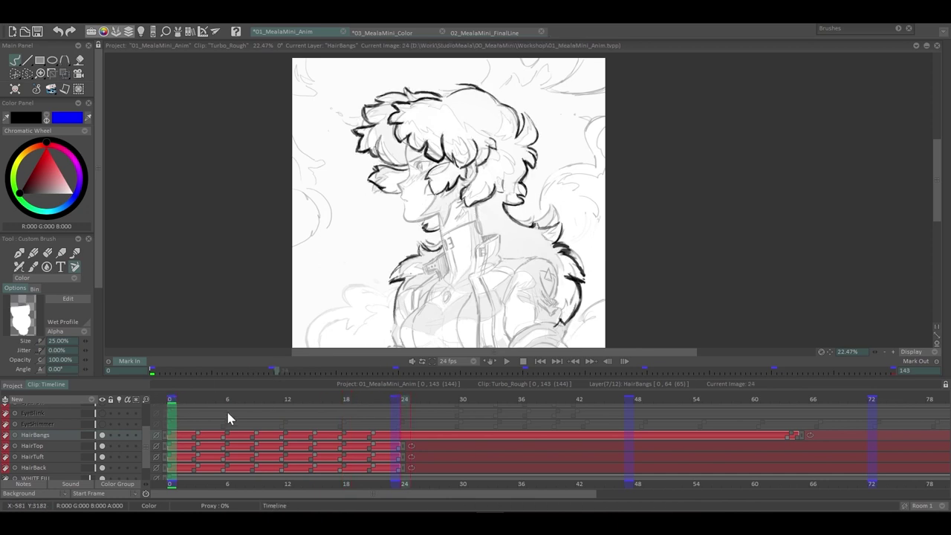
pyautogui.scroll(-1, 148, 434)
# Preview the loop, then check frames 12, 18 and 3 before returning to frame 0
pyautogui.press('Return')
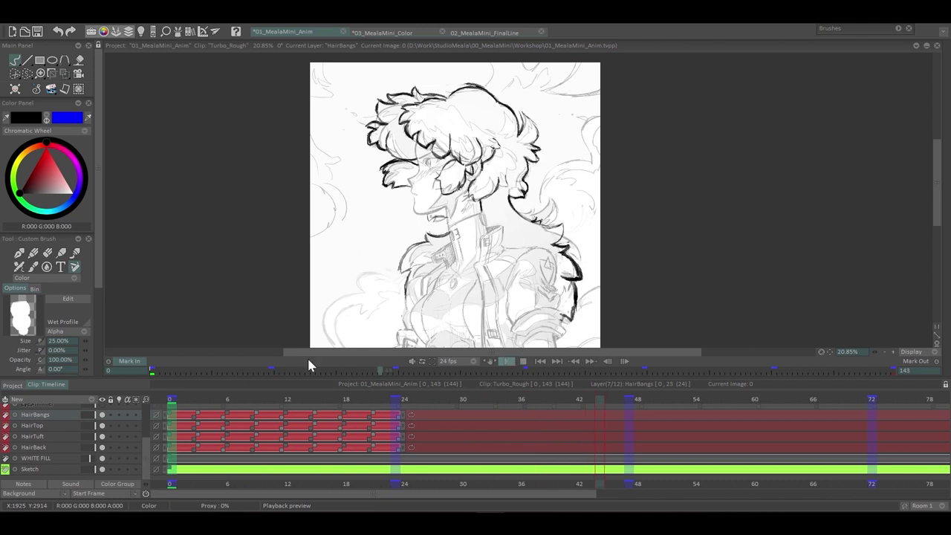
pyautogui.moveTo(173, 402)
pyautogui.mouseDown()
pyautogui.moveTo(288, 399)
pyautogui.moveTo(170, 399)
pyautogui.mouseUp()
pyautogui.click(346, 399)
pyautogui.scroll(1, 481, 321)
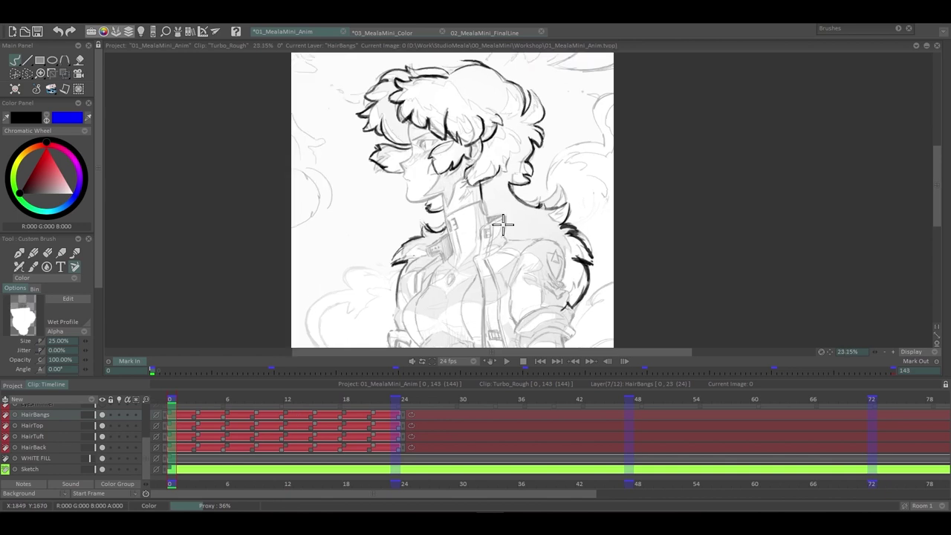
pyautogui.click(200, 399)
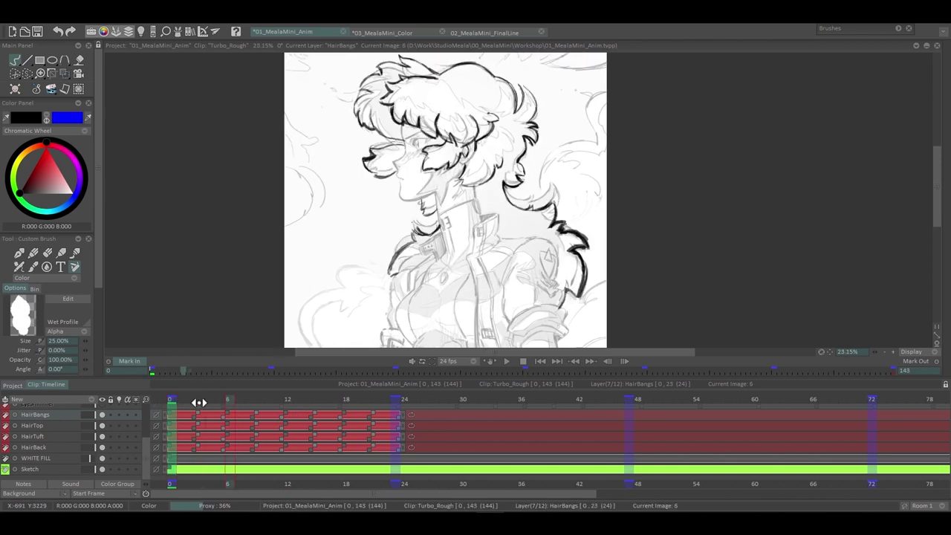
pyautogui.click(170, 399)
# Deactivate HairTop, HairBangs and HairTuft so only HairBack shows, and zoom in on the back hair
pyautogui.click(102, 425)
pyautogui.click(102, 414)
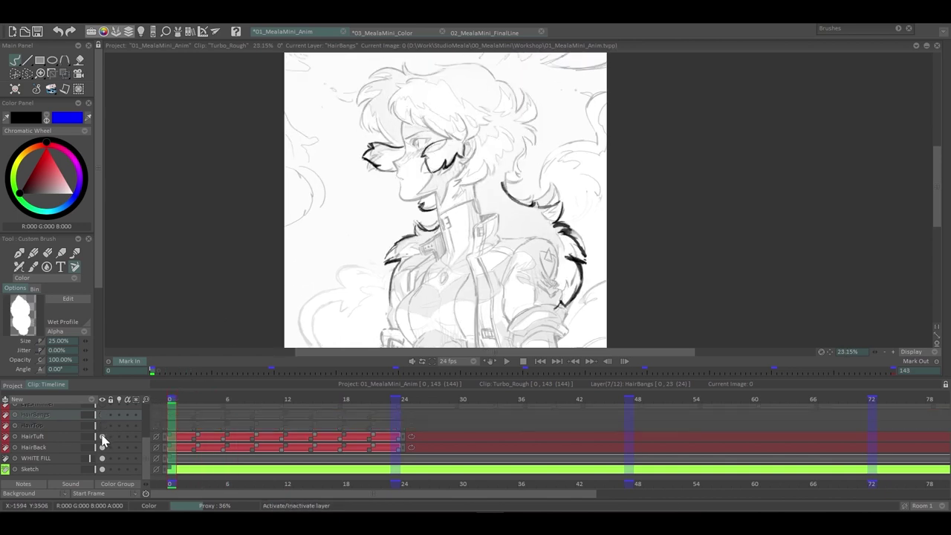
pyautogui.click(102, 436)
pyautogui.click(102, 447)
pyautogui.click(101, 447)
pyautogui.scroll(1, 491, 289)
pyautogui.scroll(6, 491, 290)
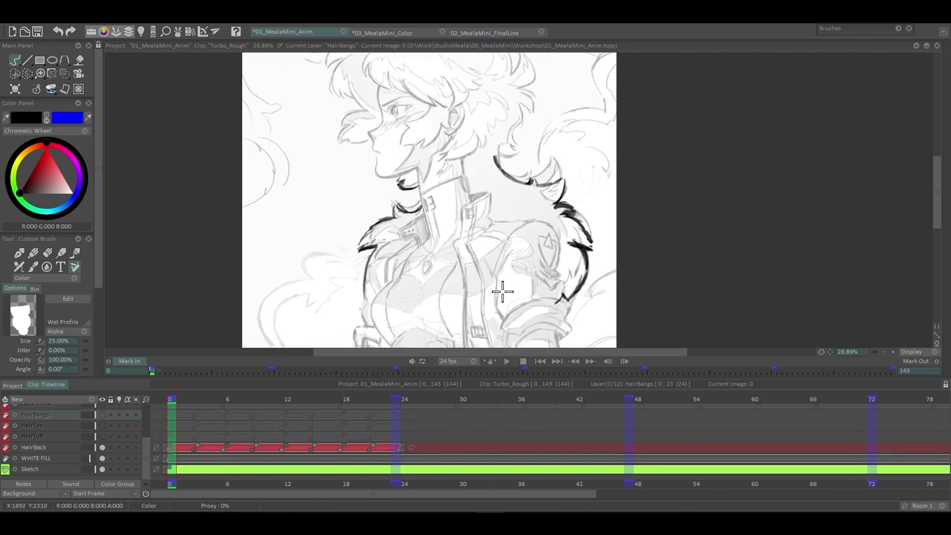
pyautogui.scroll(-8, 553, 201)
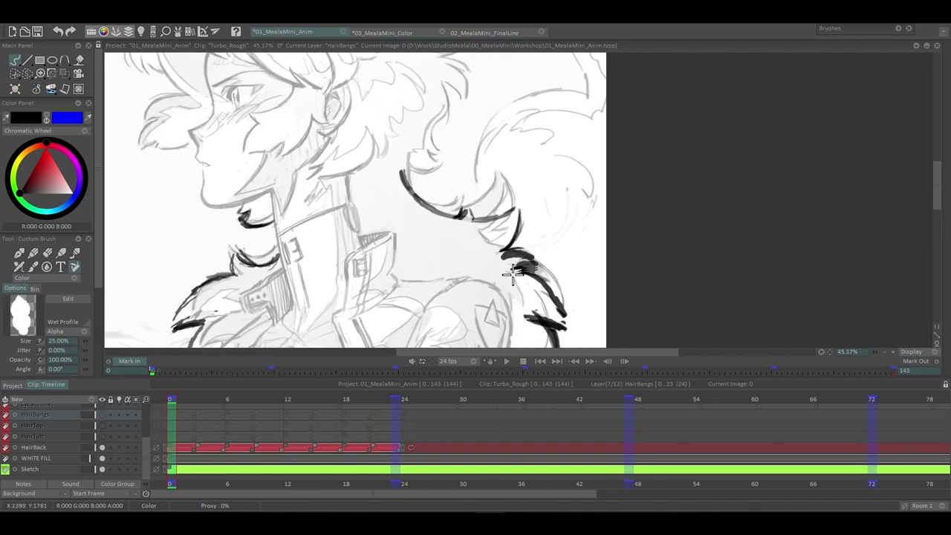
pyautogui.scroll(4, 478, 237)
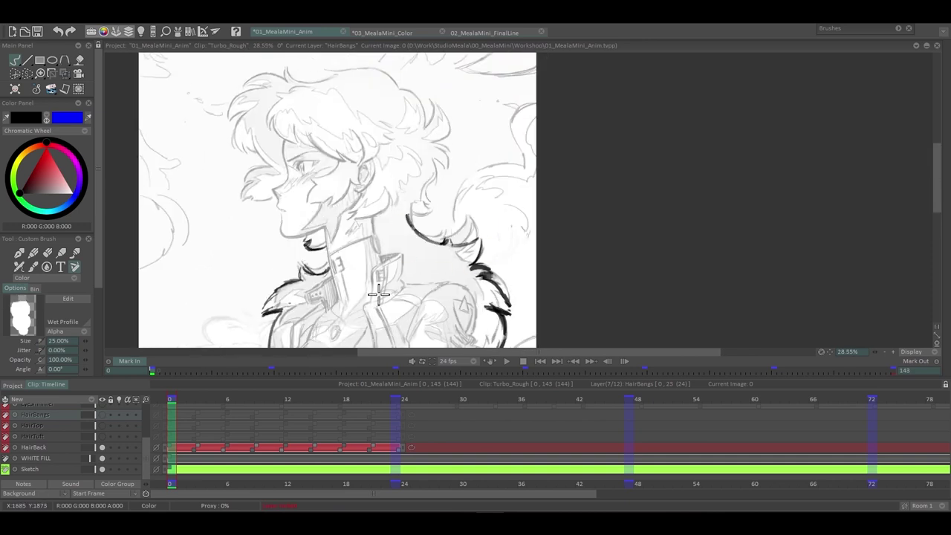
pyautogui.scroll(4, 488, 257)
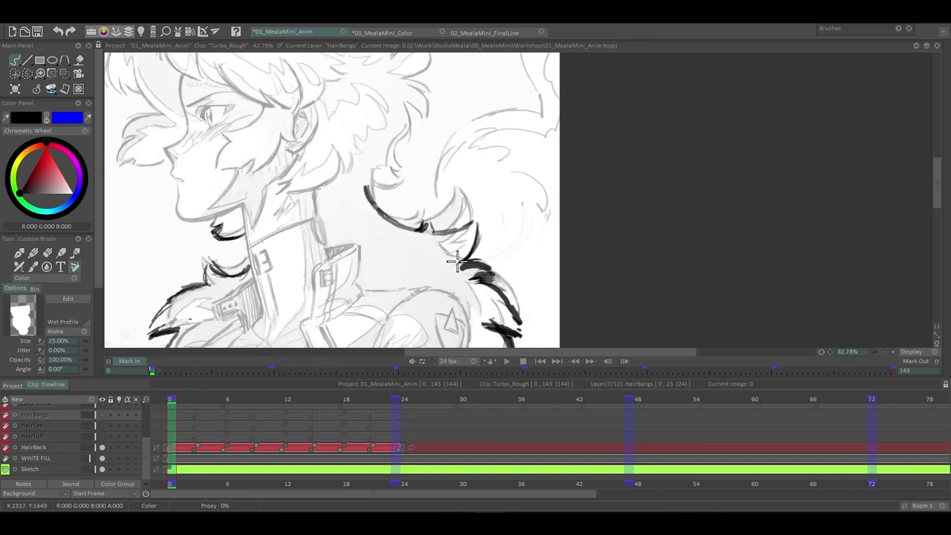
# Preview the loop with only the back hair, then make HairTuft visible again
pyautogui.press('Return')
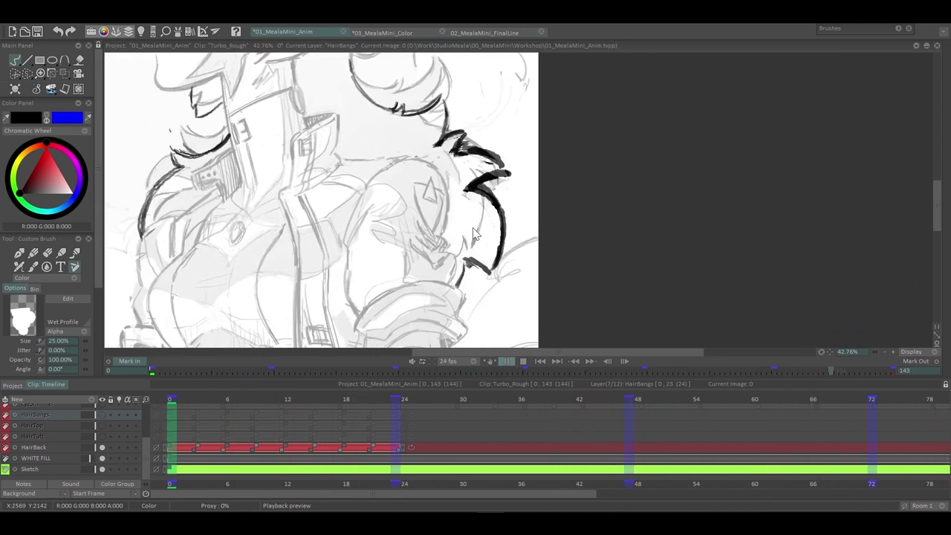
pyautogui.scroll(-3, 481, 236)
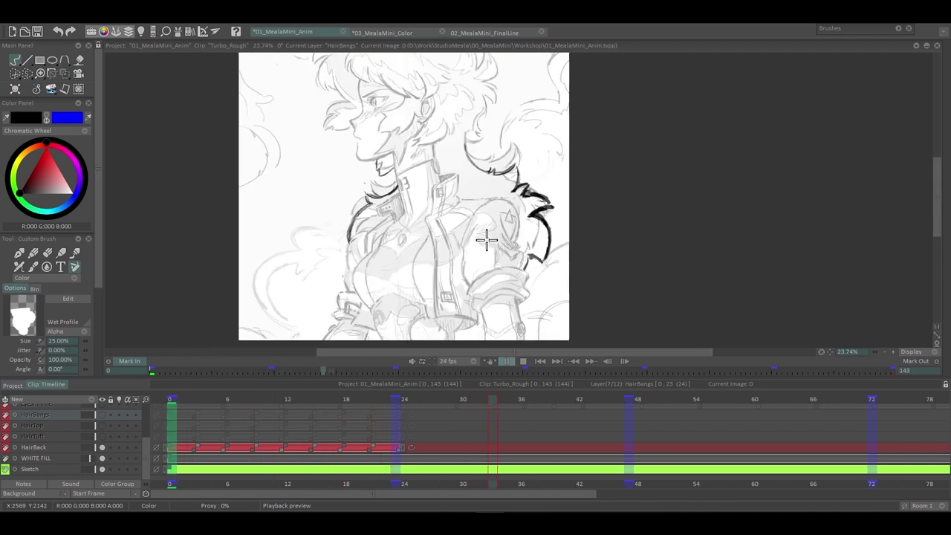
pyautogui.scroll(-1, 488, 245)
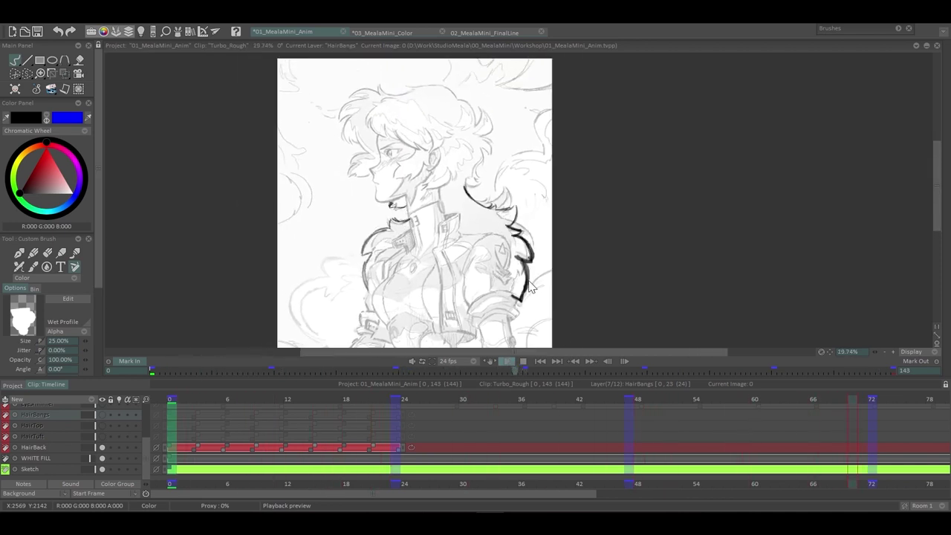
pyautogui.scroll(-1, 505, 291)
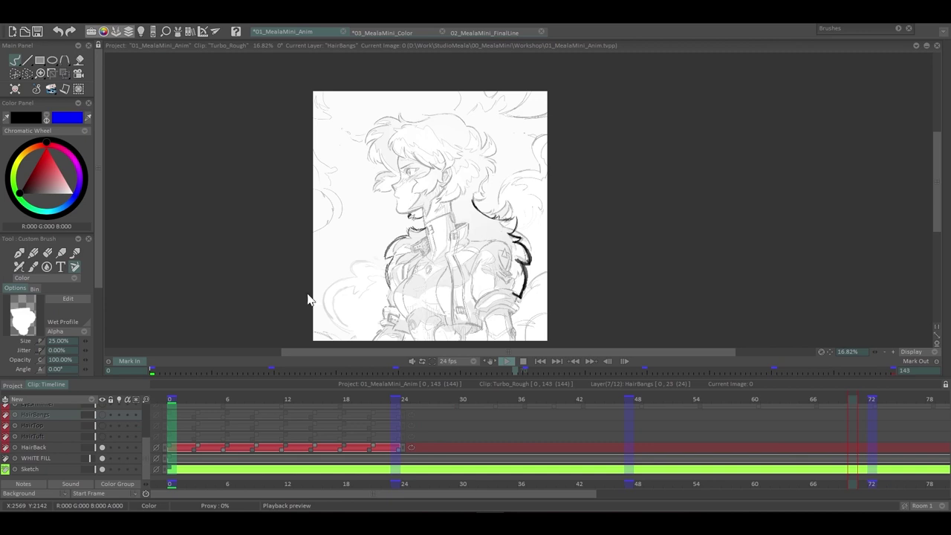
pyautogui.scroll(1, 145, 448)
pyautogui.click(102, 448)
# Make HairTop, HairBangs, EyeShimmer, EyeBlink, Eyebrow, Sleeves, Jacket and BodyStill visible
pyautogui.click(102, 437)
pyautogui.click(102, 426)
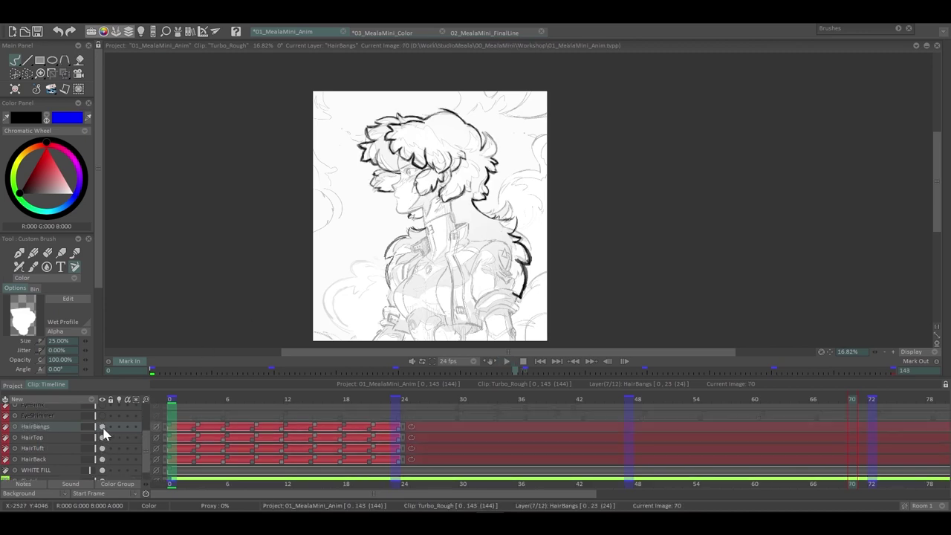
pyautogui.scroll(2, 144, 422)
pyautogui.click(101, 438)
pyautogui.click(102, 428)
pyautogui.click(101, 416)
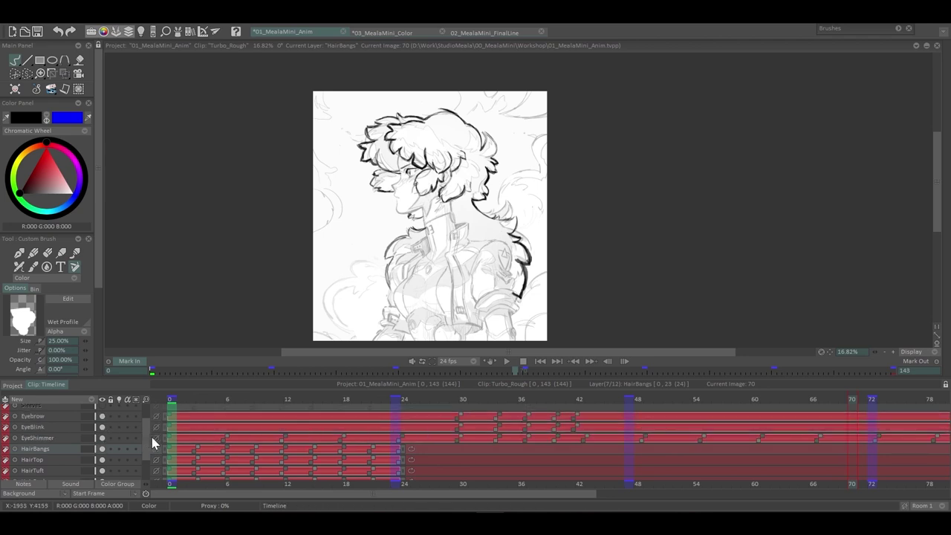
pyautogui.scroll(1, 121, 417)
pyautogui.click(102, 423)
pyautogui.click(102, 411)
pyautogui.scroll(1, 119, 416)
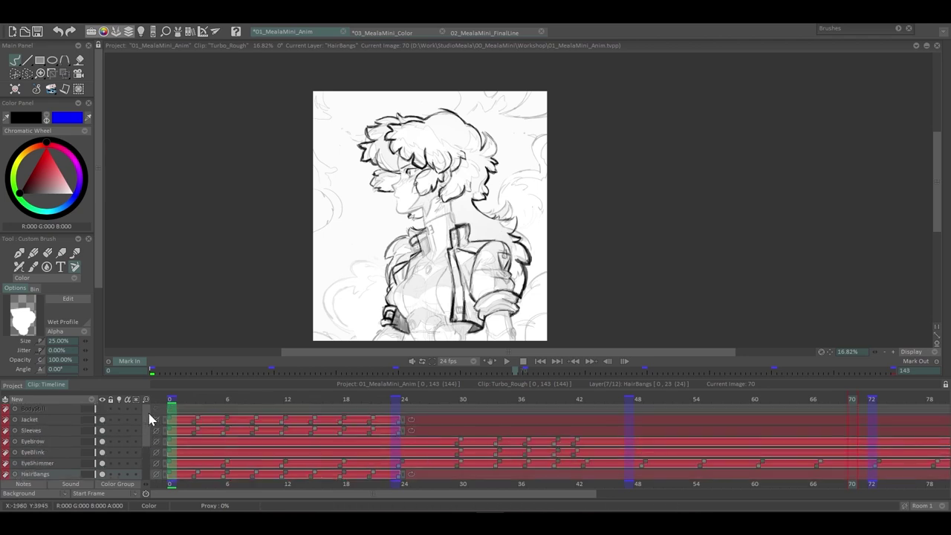
pyautogui.click(101, 409)
# Play and stop the loop, then switch to the 02_MealaMini_FinalLine project
pyautogui.click(508, 362)
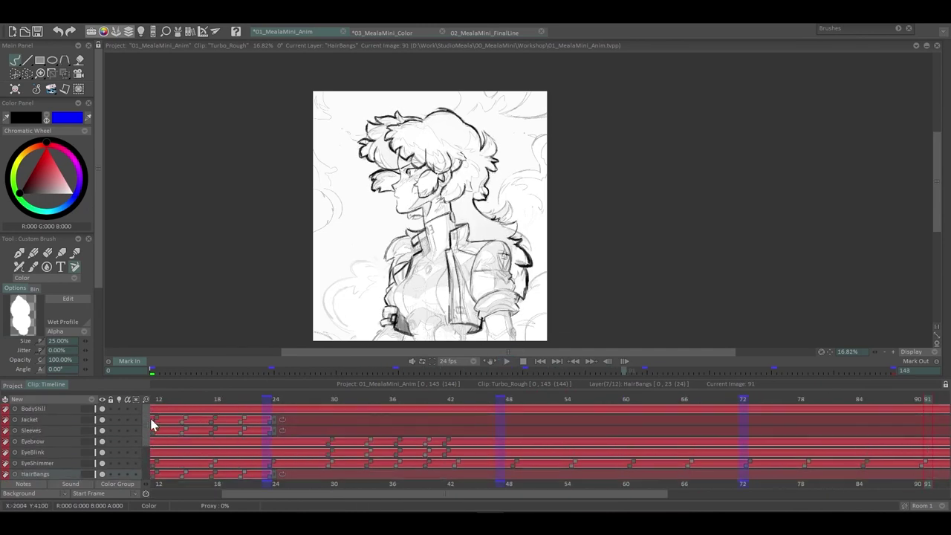
pyautogui.press('space')
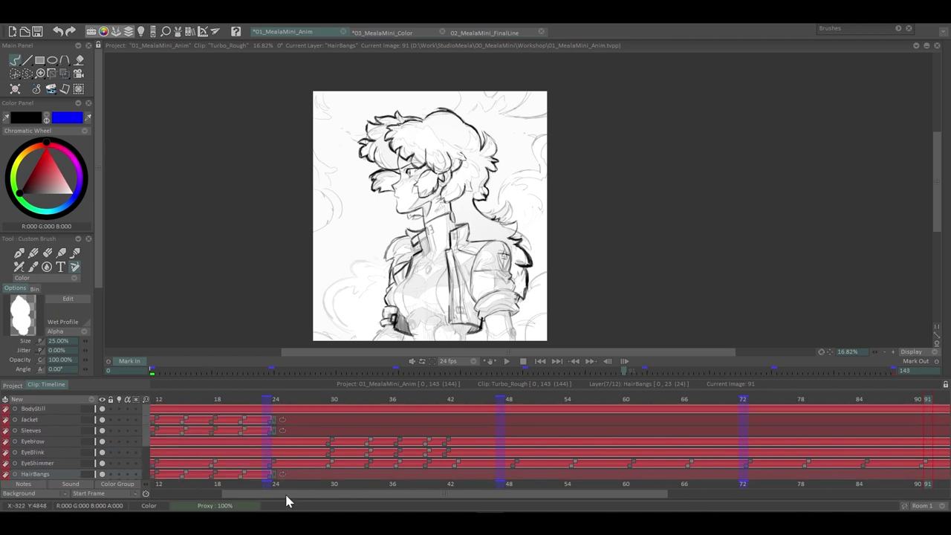
pyautogui.hscroll(-5, 286, 496)
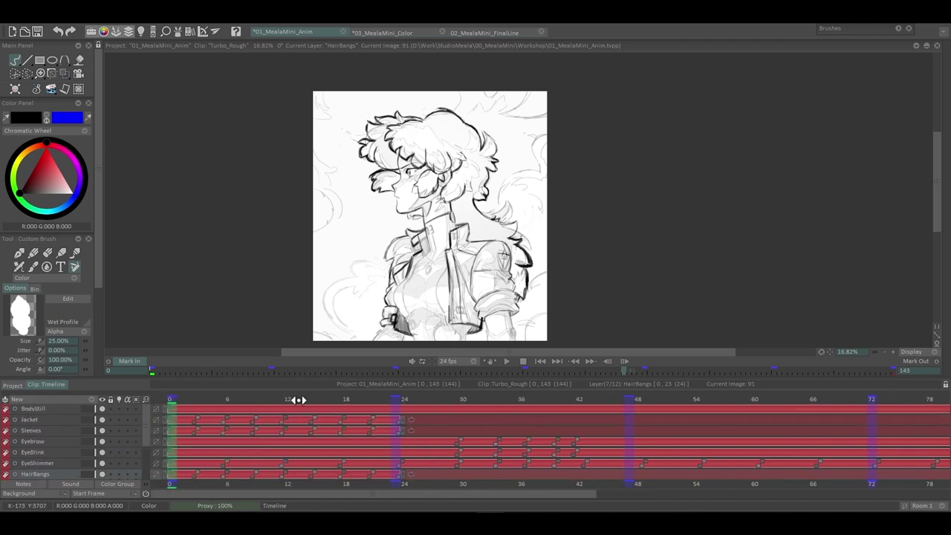
pyautogui.click(511, 32)
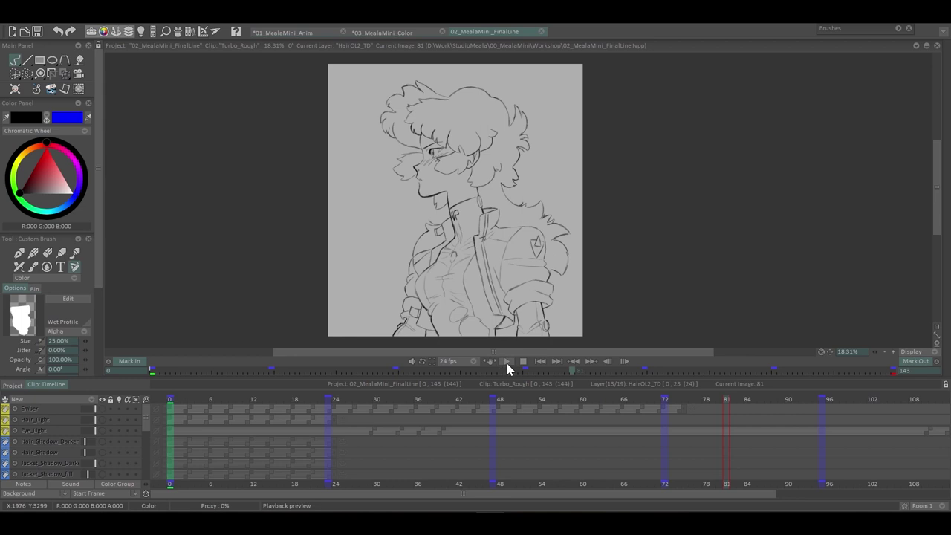
# Zoom and pan the view to center on the character's face
pyautogui.scroll(4, 589, 191)
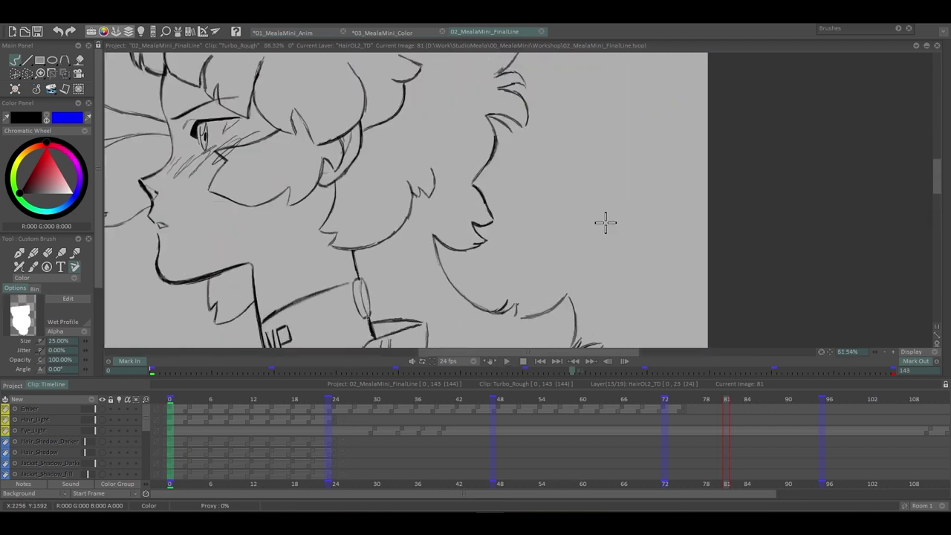
pyautogui.moveTo(606, 221)
pyautogui.mouseDown()
pyautogui.moveTo(539, 219)
pyautogui.moveTo(431, 265)
pyautogui.moveTo(344, 208)
pyautogui.mouseUp()
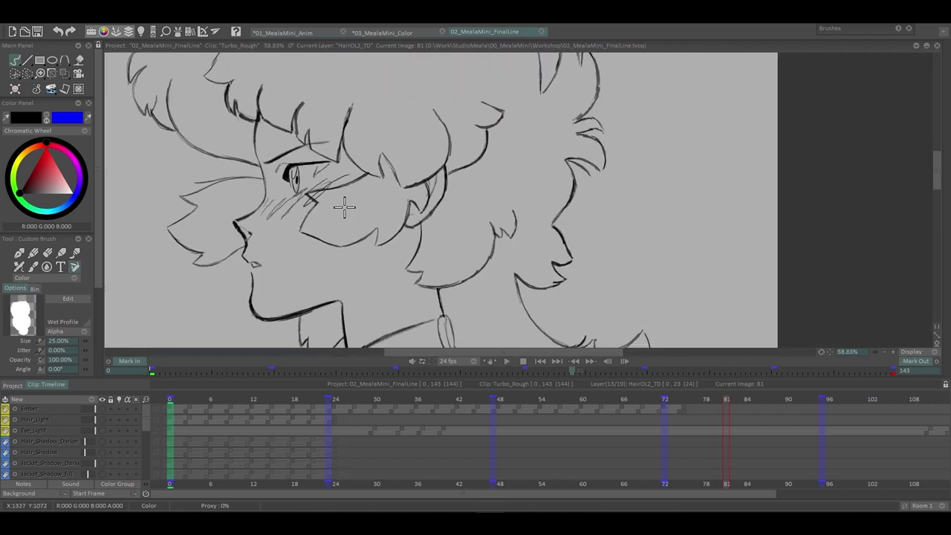
pyautogui.scroll(-2, 556, 195)
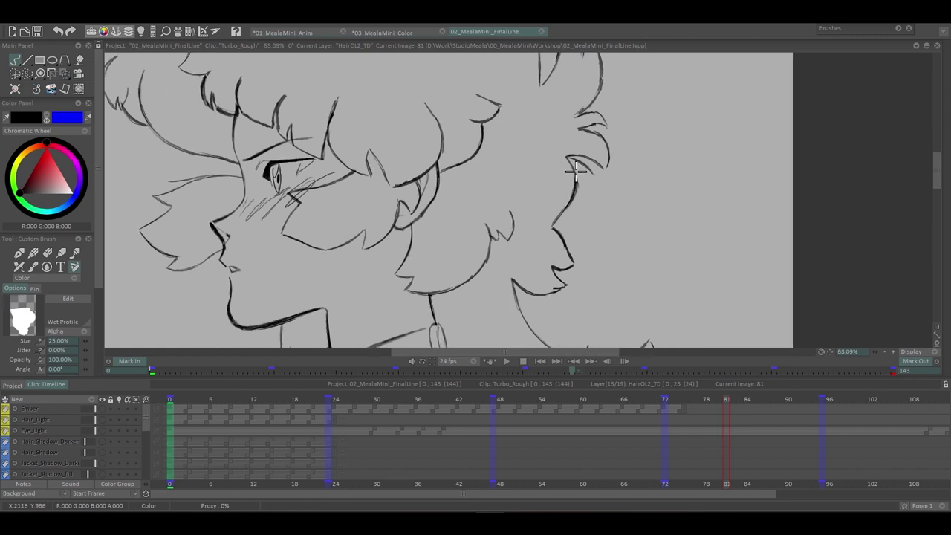
pyautogui.scroll(-3, 567, 216)
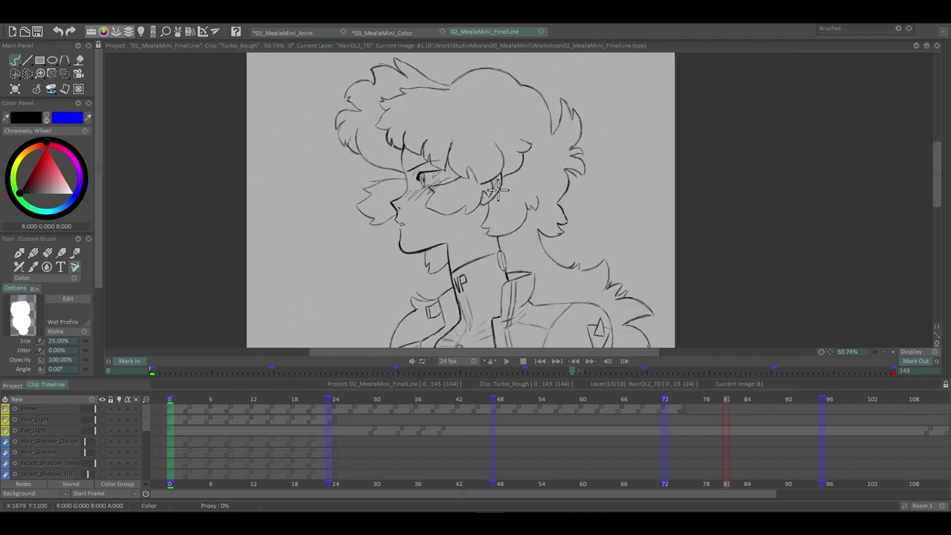
pyautogui.scroll(-5, 503, 195)
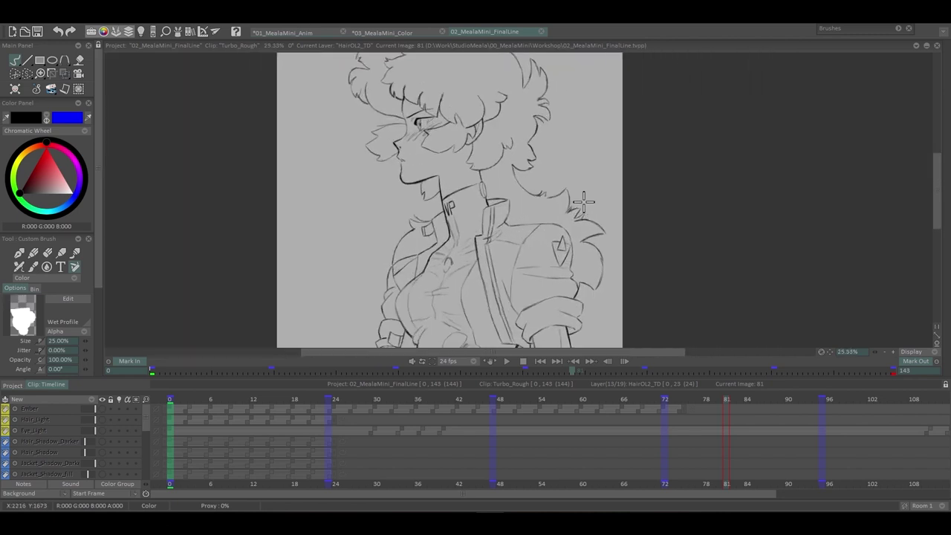
pyautogui.scroll(6, 544, 193)
pyautogui.scroll(-5, 556, 225)
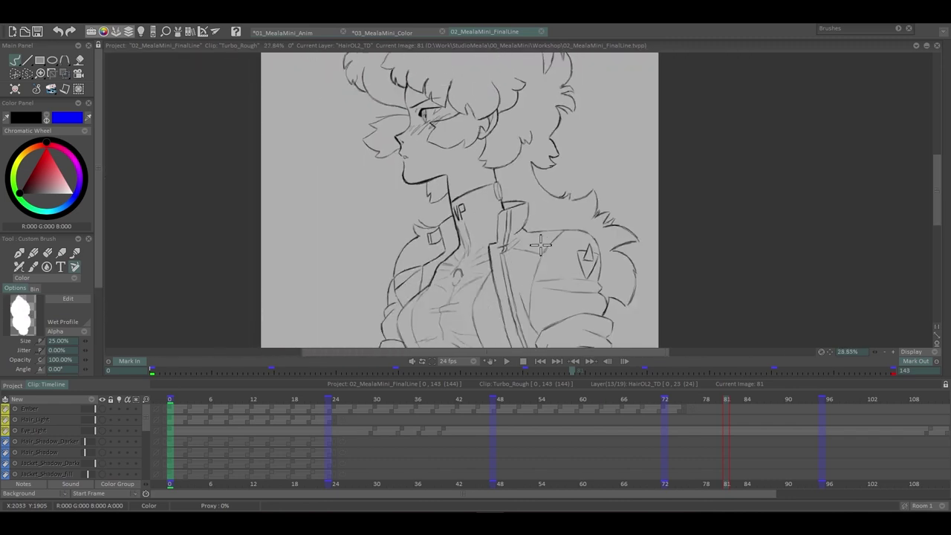
# Play the final line animation and stop it at frame 79
pyautogui.click(506, 361)
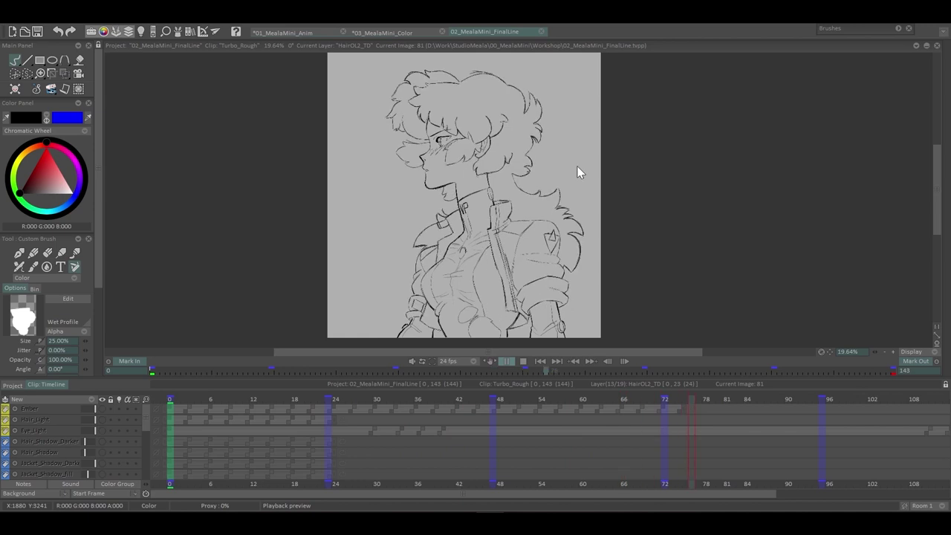
pyautogui.scroll(4, 545, 184)
pyautogui.scroll(-5, 595, 210)
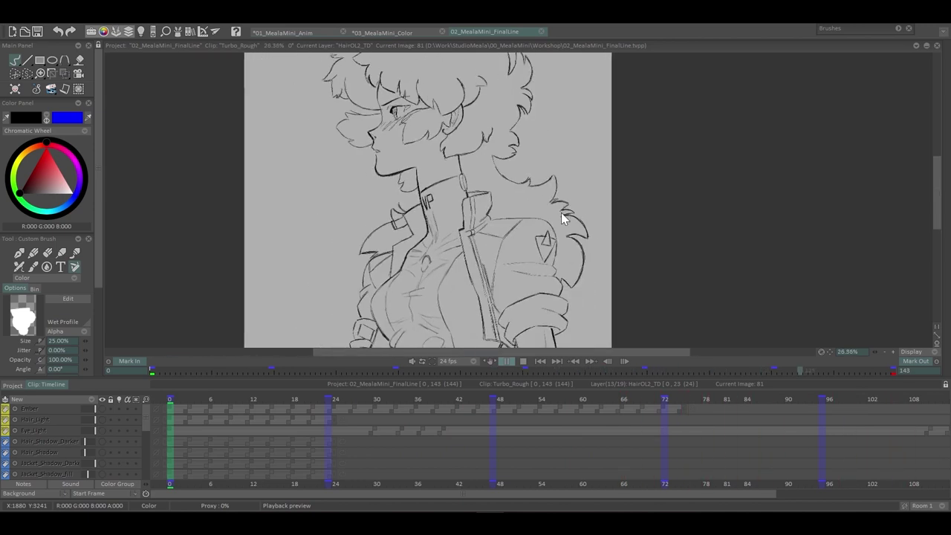
pyautogui.scroll(3, 590, 210)
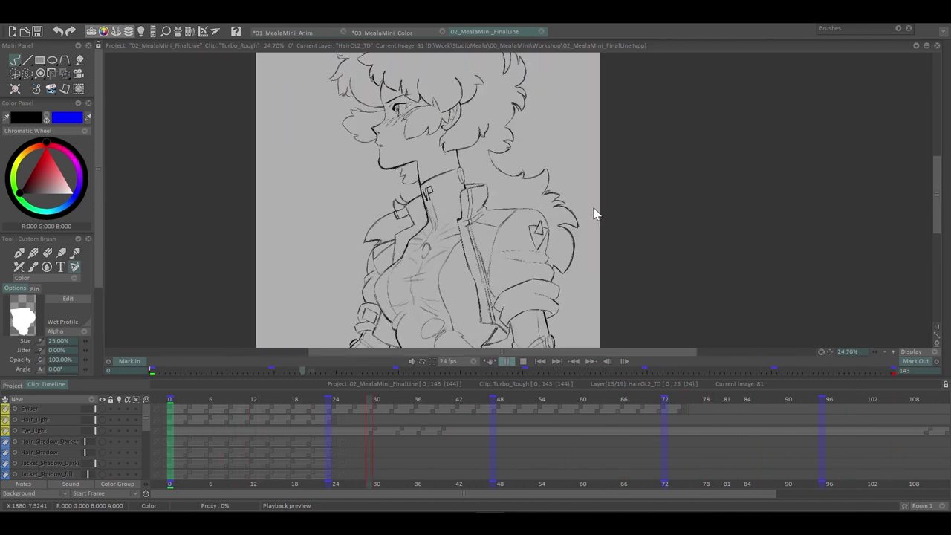
pyautogui.scroll(-2, 522, 304)
pyautogui.scroll(2, 522, 305)
pyautogui.scroll(-2, 521, 290)
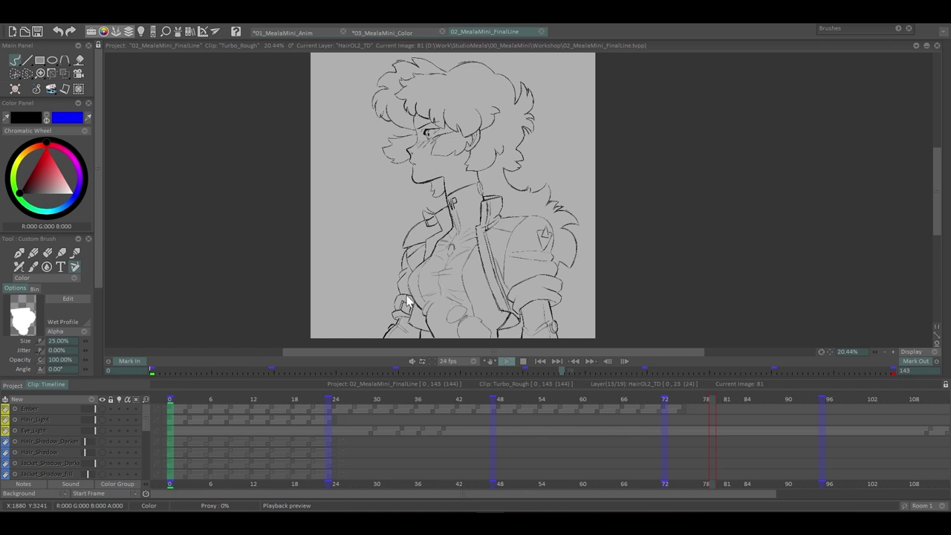
pyautogui.press('space')
pyautogui.scroll(-3, 147, 439)
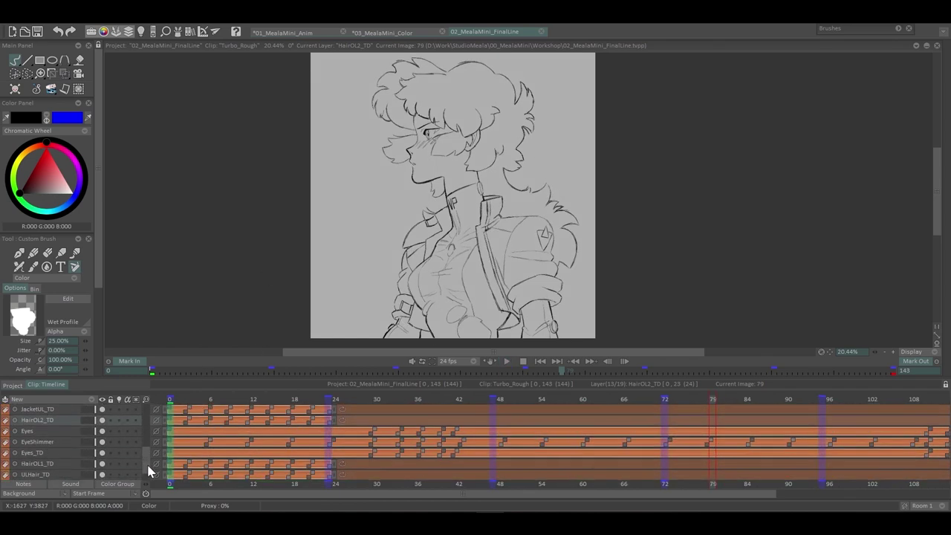
pyautogui.scroll(3, 149, 446)
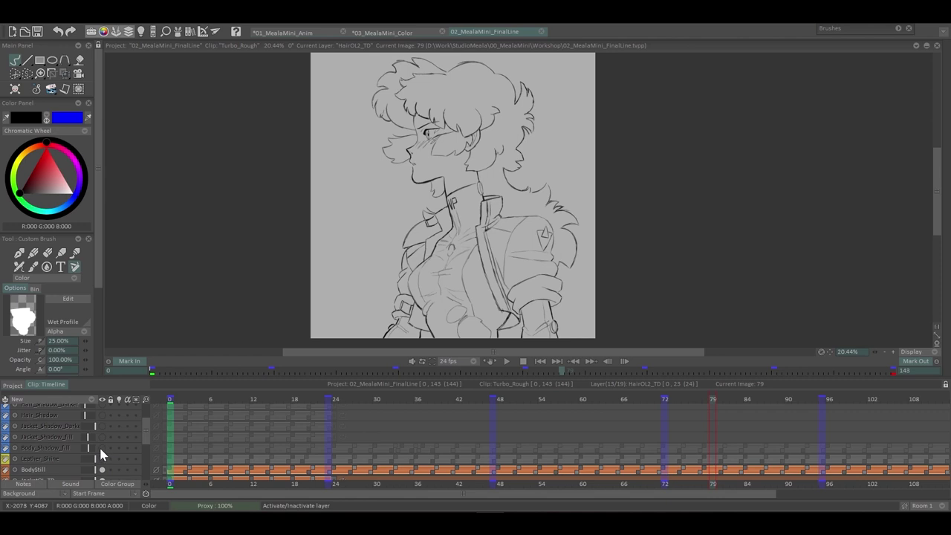
pyautogui.scroll(1, 147, 438)
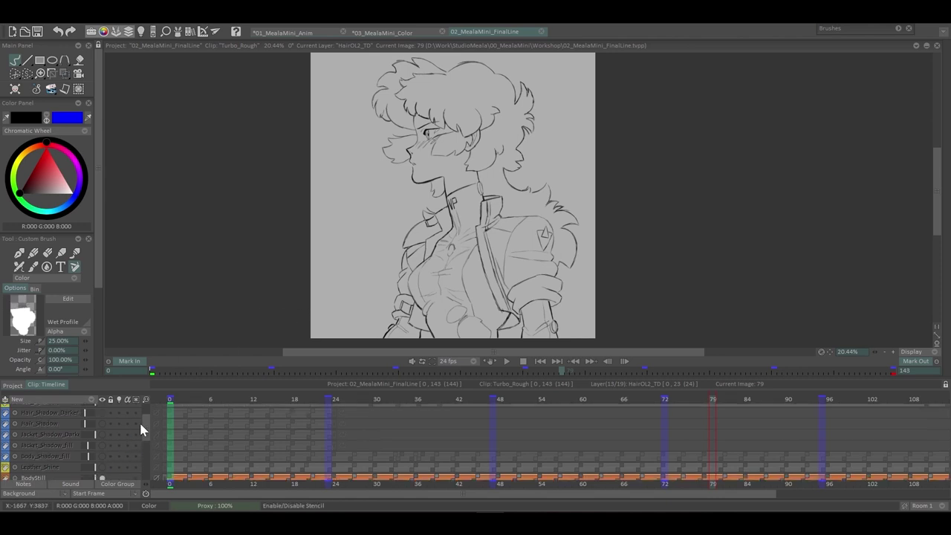
# In 01_MealaMini_Anim, hide the lineart layers from HairBangs up to Jacket, then return to 02_MealaMini_FinalLine
pyautogui.click(297, 32)
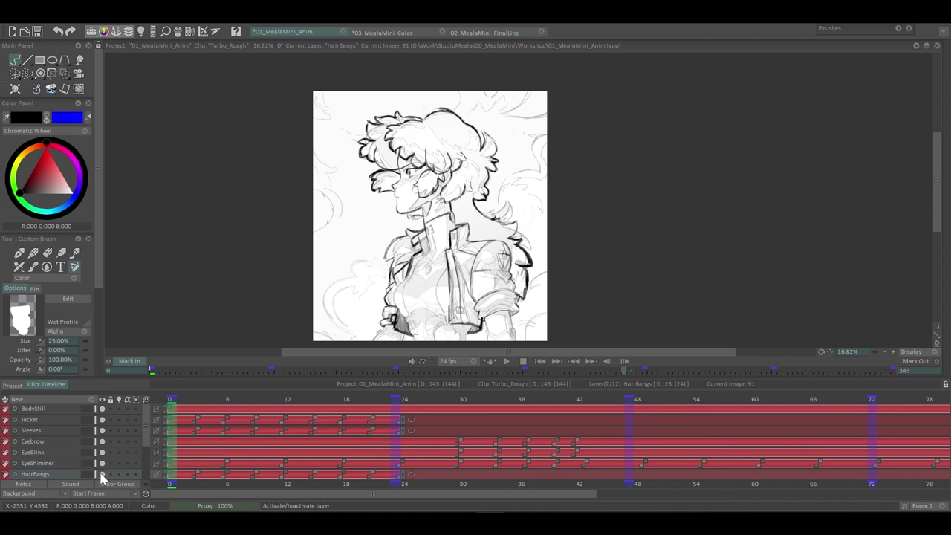
pyautogui.moveTo(102, 476)
pyautogui.mouseDown()
pyautogui.moveTo(104, 416)
pyautogui.moveTo(149, 441)
pyautogui.moveTo(103, 462)
pyautogui.moveTo(106, 469)
pyautogui.mouseUp()
pyautogui.scroll(-1, 148, 453)
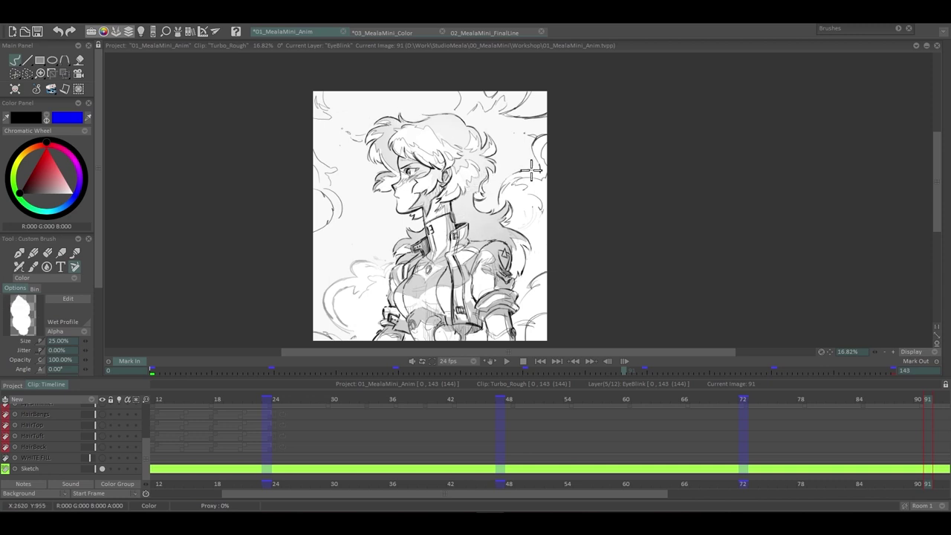
pyautogui.scroll(1, 540, 189)
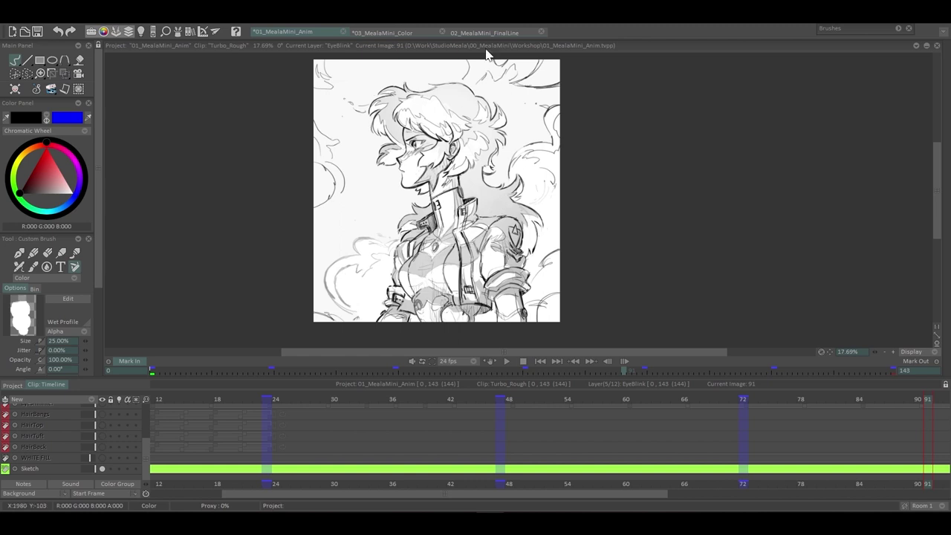
pyautogui.click(506, 33)
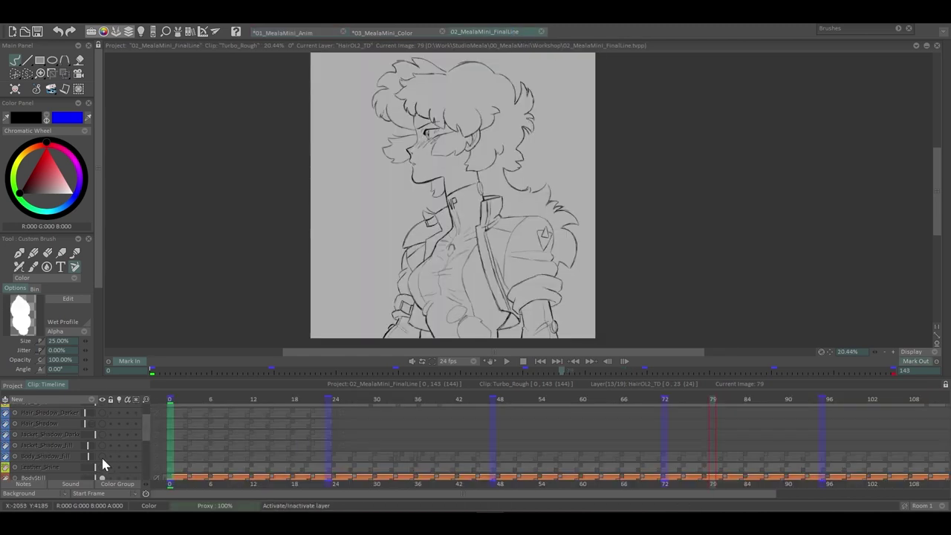
# Show the Body_Shadow_fill, Jacket_Shadow_fill and Hair_Shadow layers, then review frames 6-18 and play
pyautogui.click(102, 456)
pyautogui.click(102, 445)
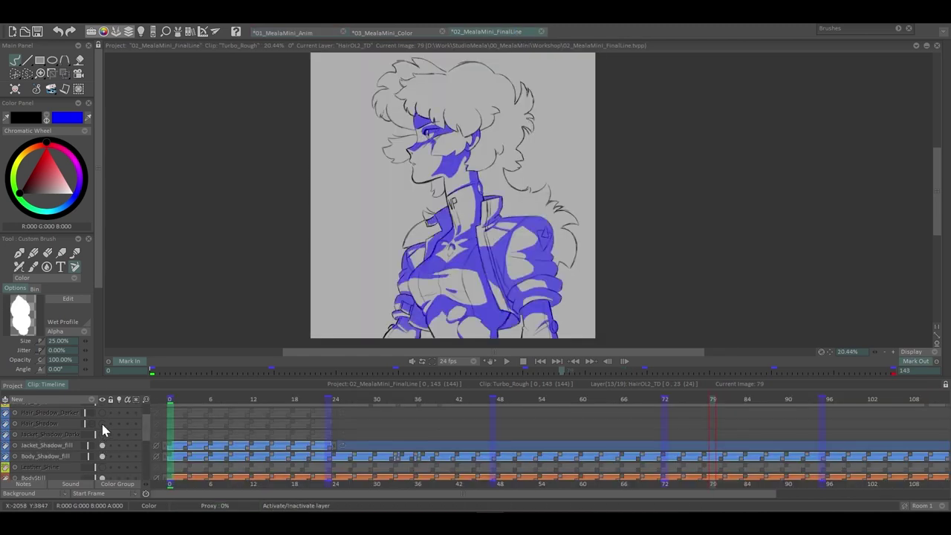
pyautogui.click(102, 422)
pyautogui.scroll(-1, 584, 237)
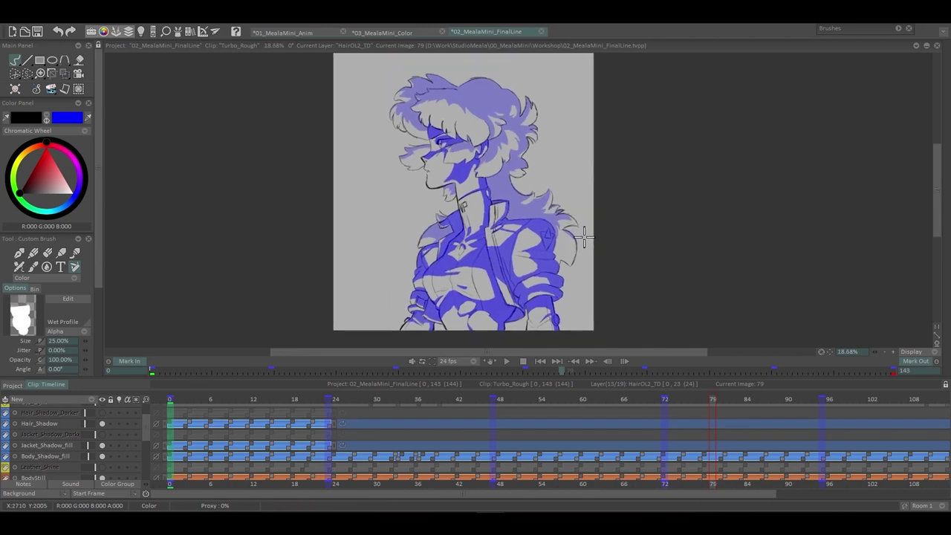
pyautogui.scroll(-2, 238, 446)
pyautogui.click(211, 401)
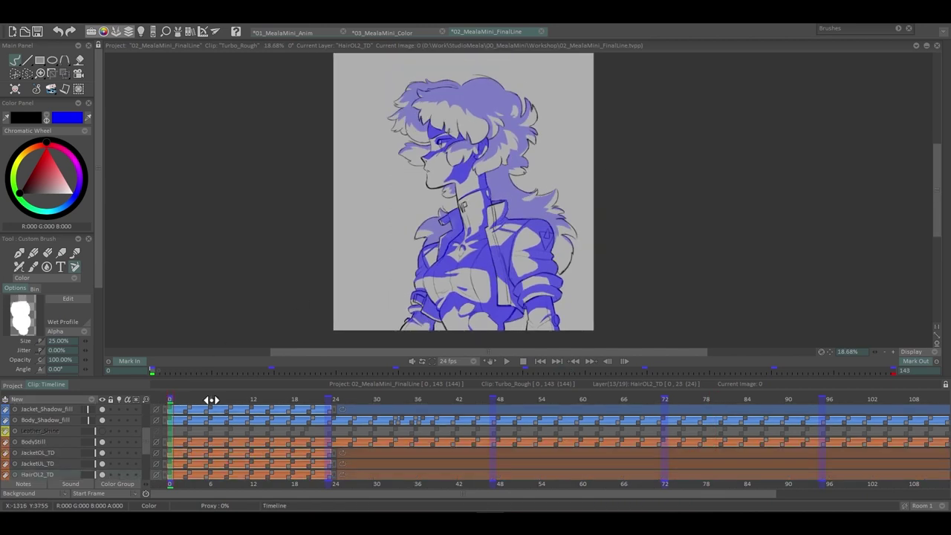
pyautogui.moveTo(251, 399); pyautogui.dragTo(291, 401)
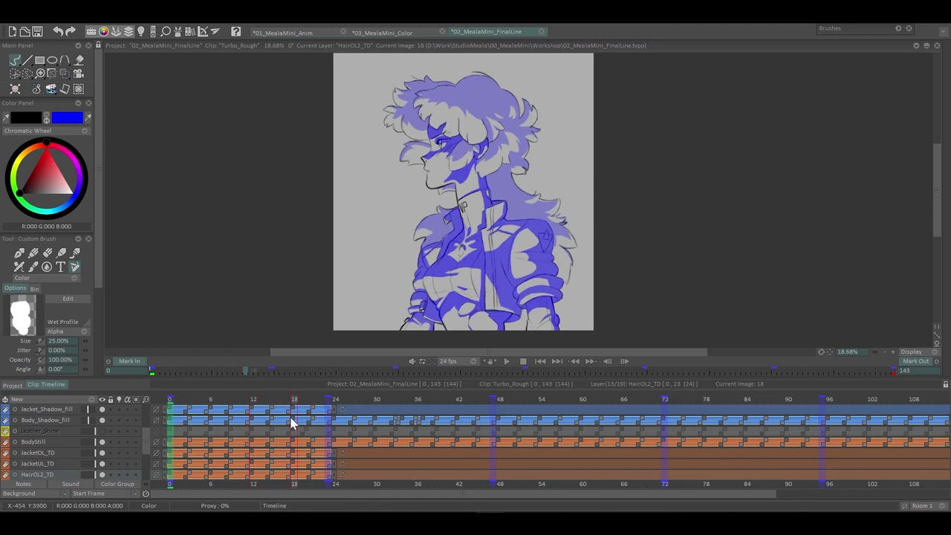
pyautogui.scroll(2, 144, 440)
pyautogui.click(61, 427)
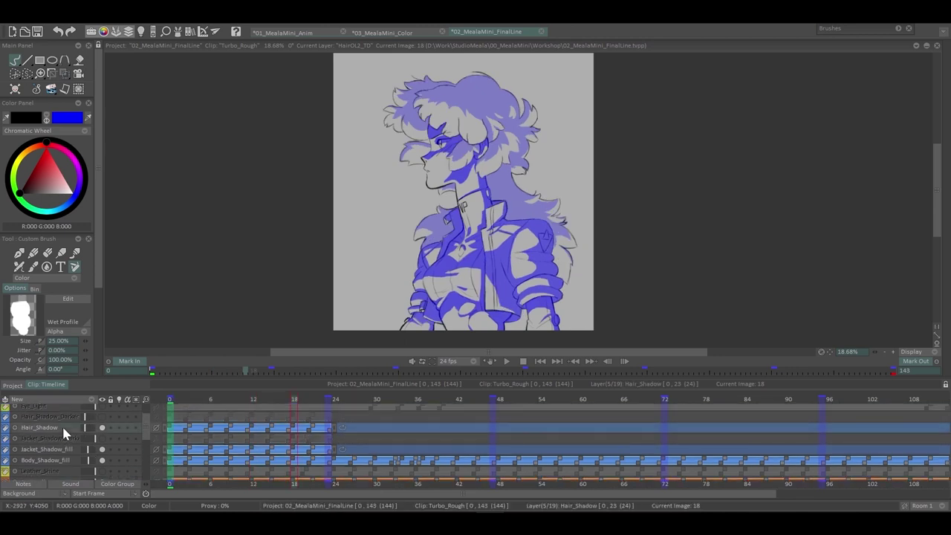
pyautogui.click(508, 362)
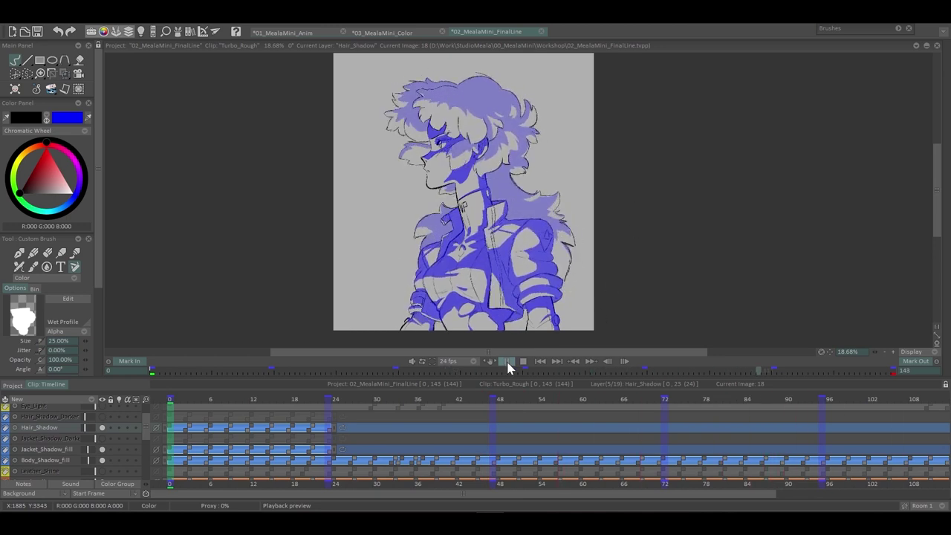
# Add the Jacket_Shadow_Darker and Hair_Shadow_Darker layers and play the animation to review them
pyautogui.click(102, 438)
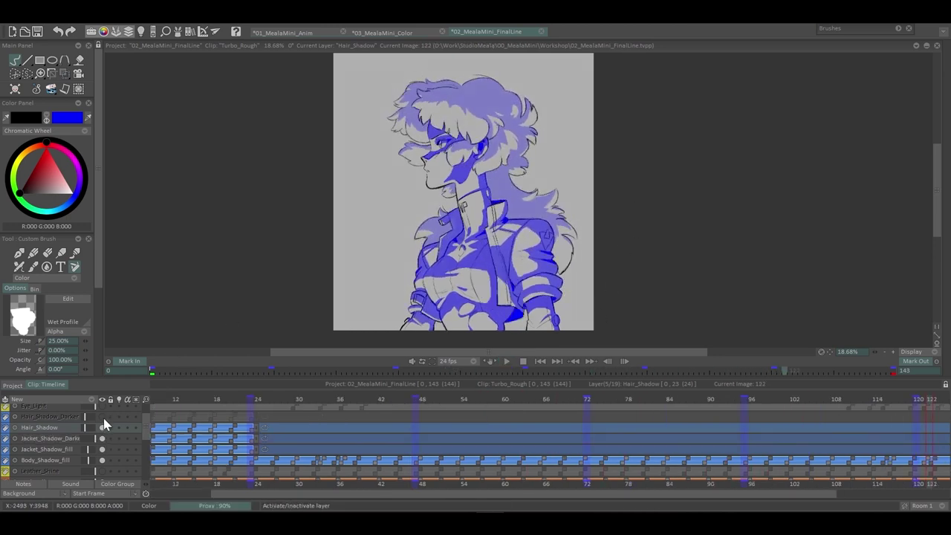
pyautogui.click(102, 416)
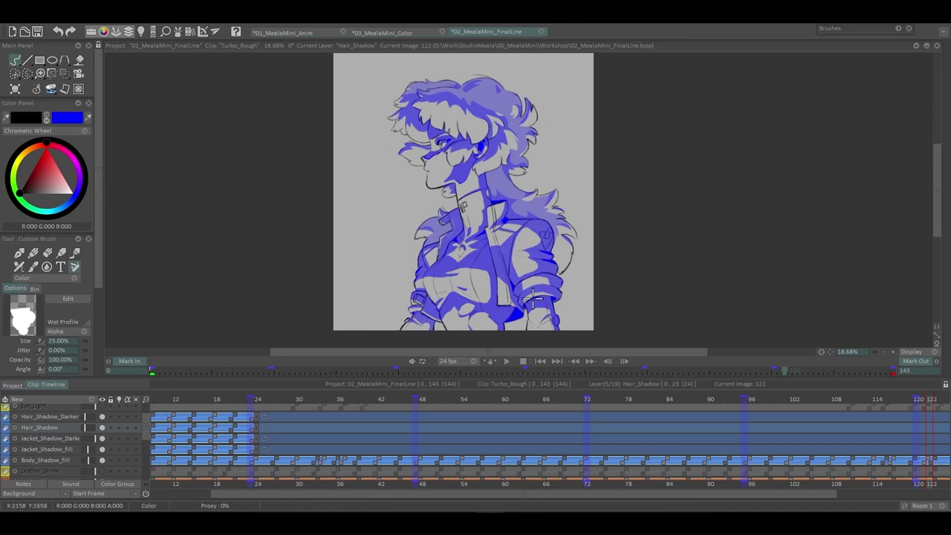
pyautogui.click(506, 360)
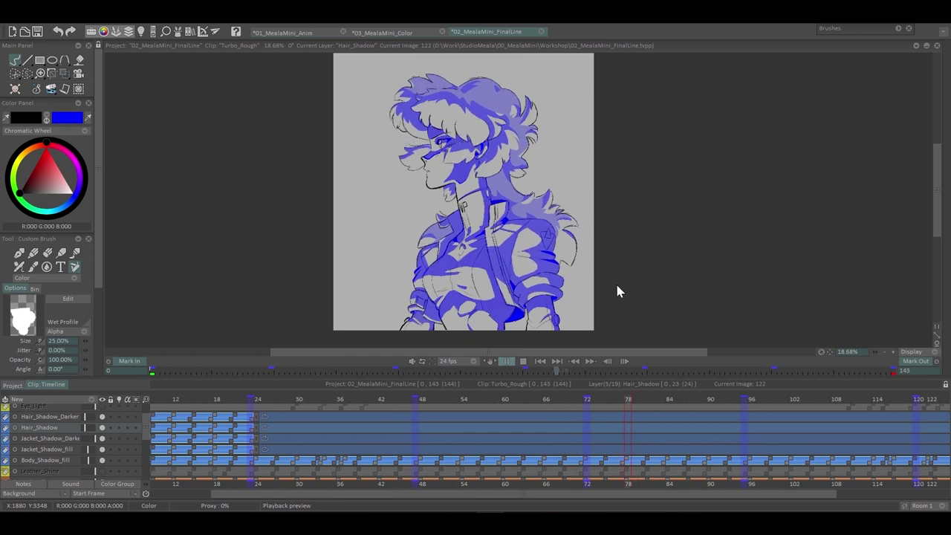
pyautogui.click(512, 361)
pyautogui.scroll(1, 102, 433)
# Turn on the Eye_Light, Hair_Light and Ember layers and play the animation with the lighting
pyautogui.click(102, 430)
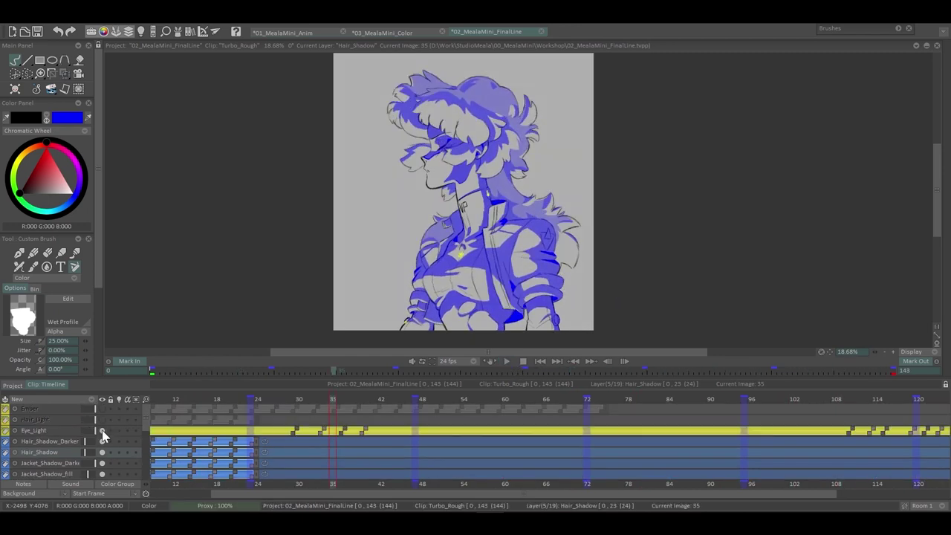
pyautogui.click(102, 419)
pyautogui.click(103, 408)
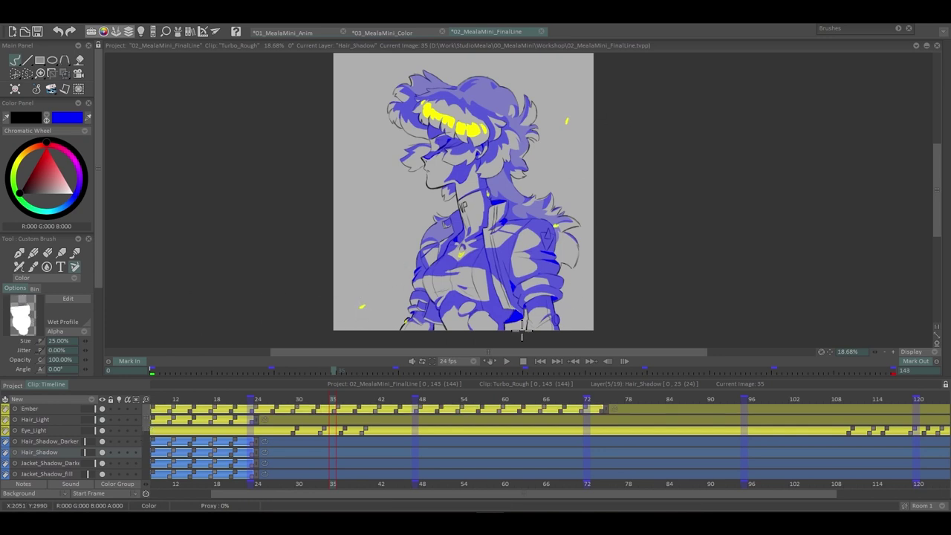
pyautogui.click(505, 361)
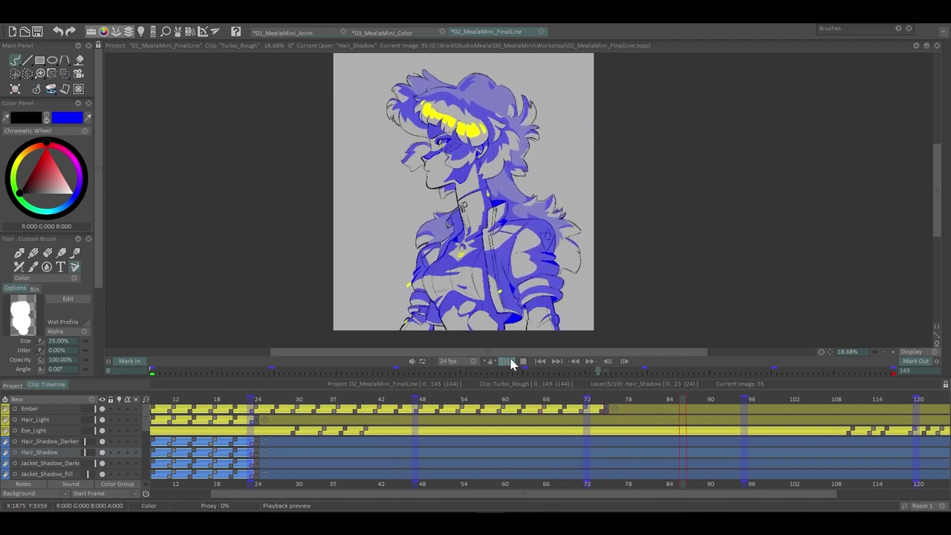
pyautogui.scroll(5, 541, 261)
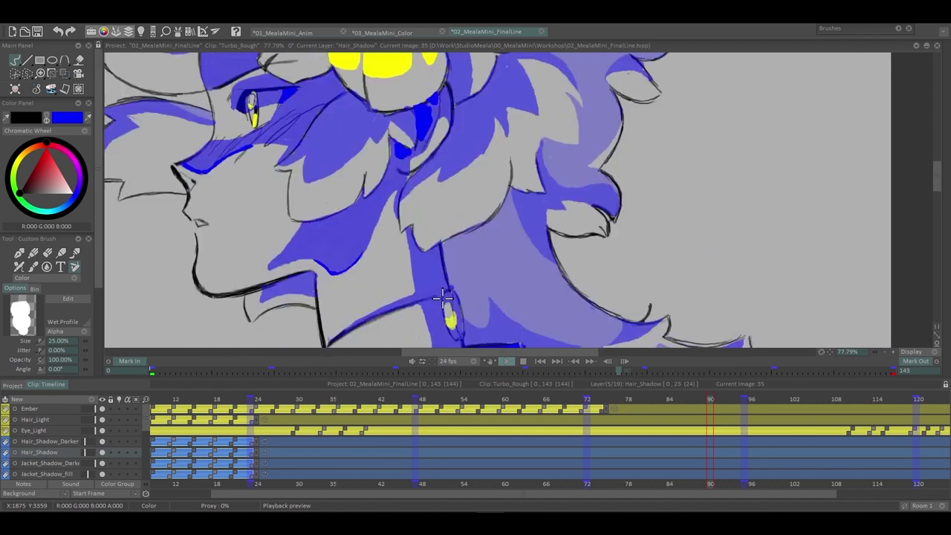
pyautogui.scroll(-2, 392, 244)
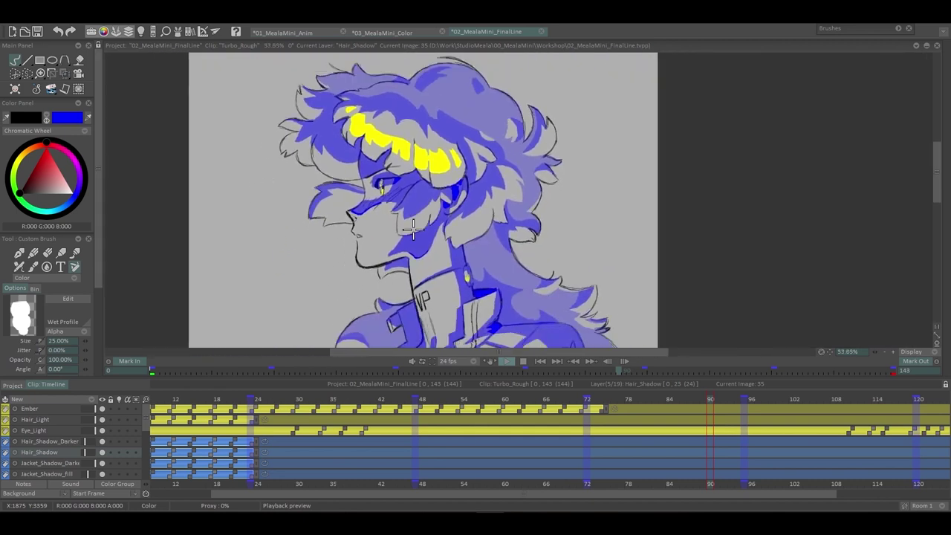
pyautogui.scroll(-5, 413, 230)
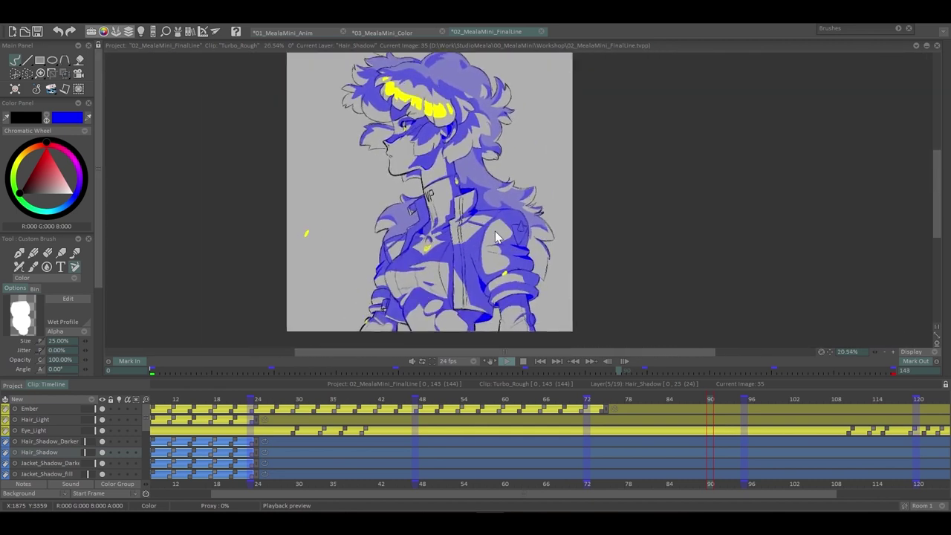
pyautogui.scroll(1, 496, 236)
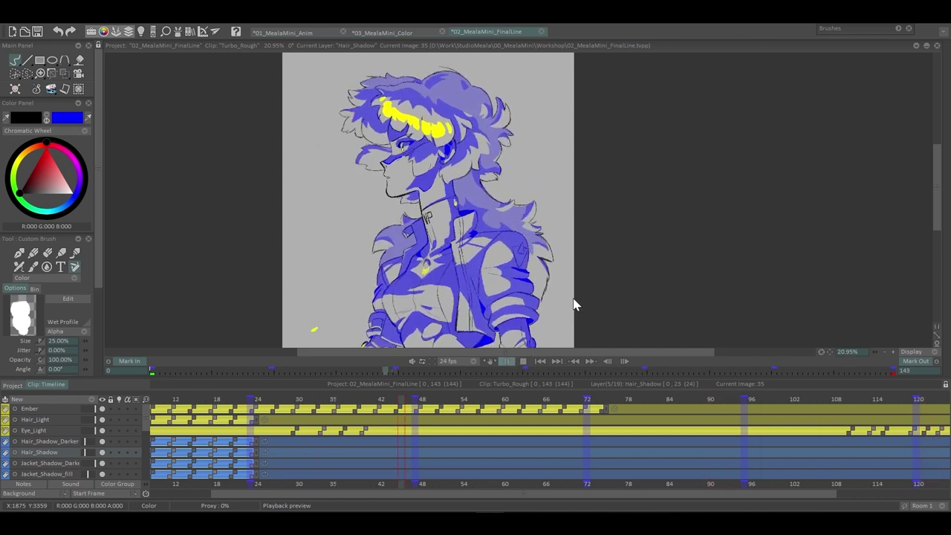
pyautogui.scroll(4, 484, 214)
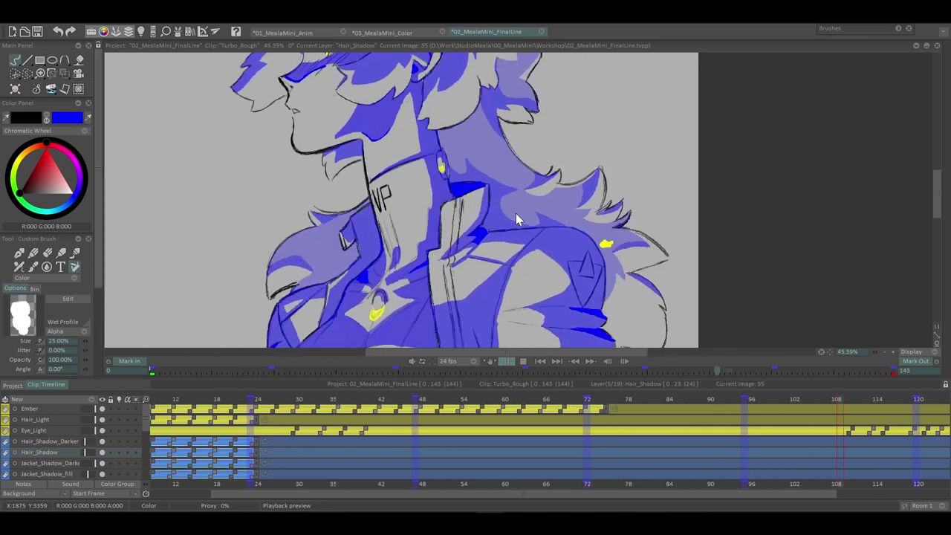
pyautogui.scroll(-4, 515, 216)
pyautogui.scroll(1, 509, 245)
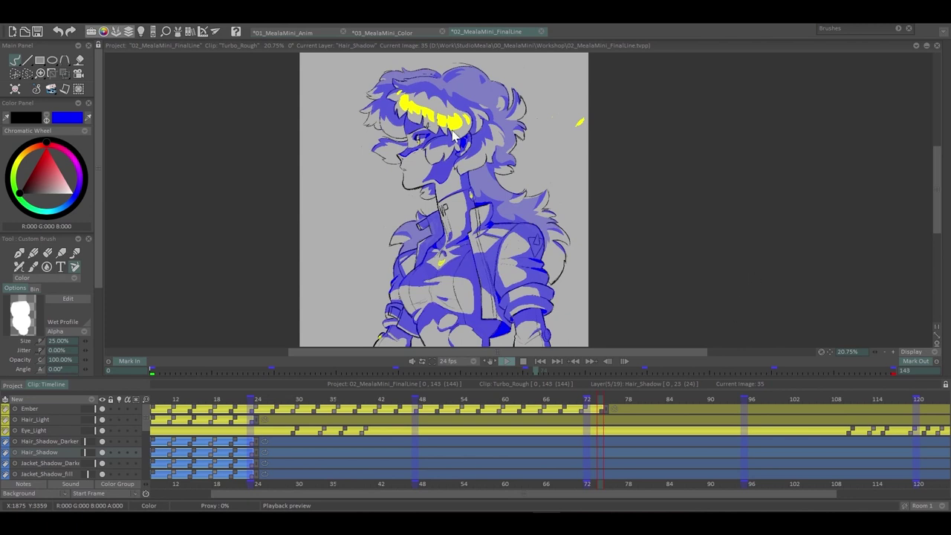
pyautogui.press('space')
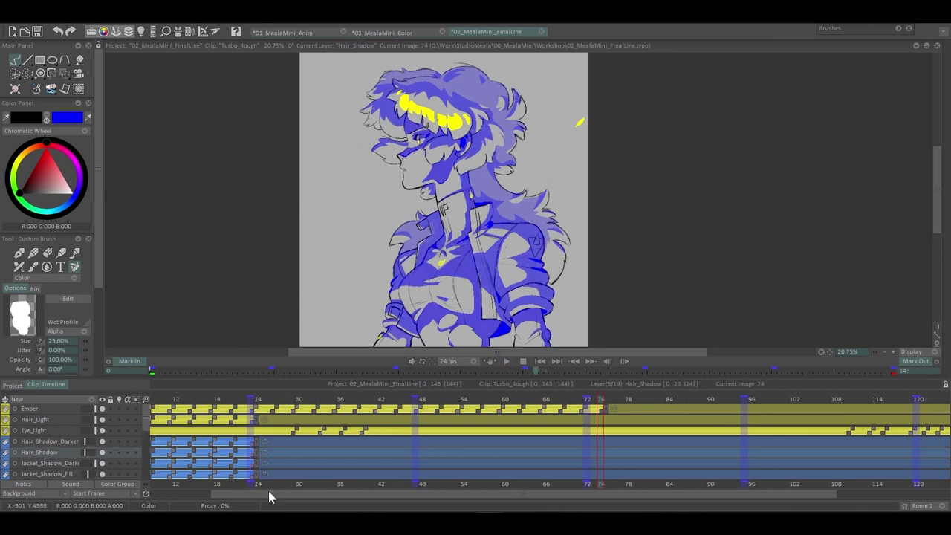
# Replay from frame 0, toggling Jacket_Shadow_Darker off and back on to compare the shading
pyautogui.moveTo(270, 493); pyautogui.dragTo(133, 414)
pyautogui.scroll(-3, 133, 414)
pyautogui.press('space')
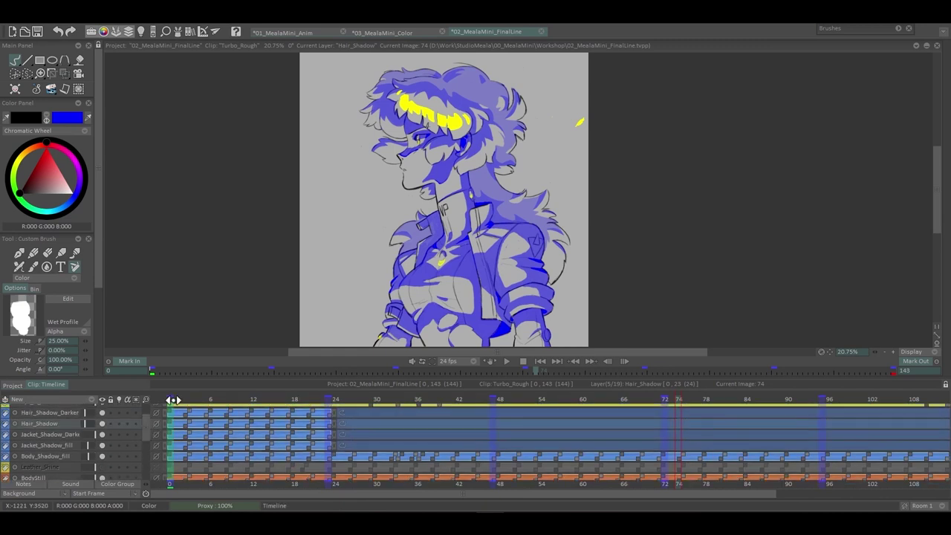
pyautogui.click(103, 435)
pyautogui.click(103, 435)
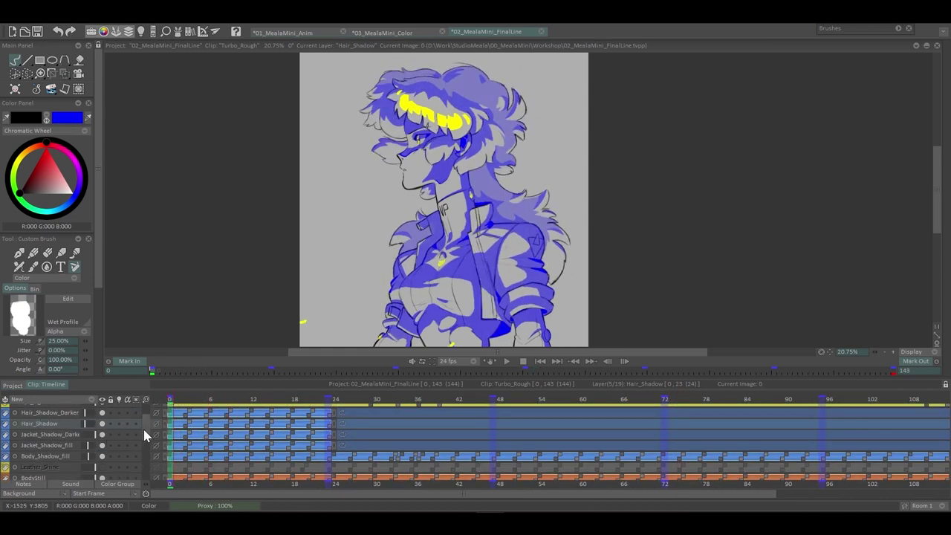
pyautogui.scroll(2, 142, 426)
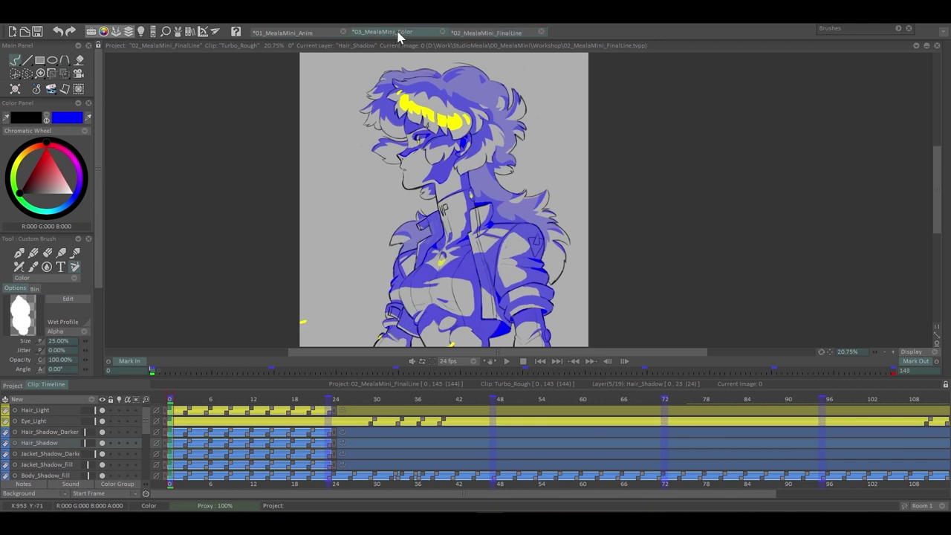
pyautogui.click(398, 33)
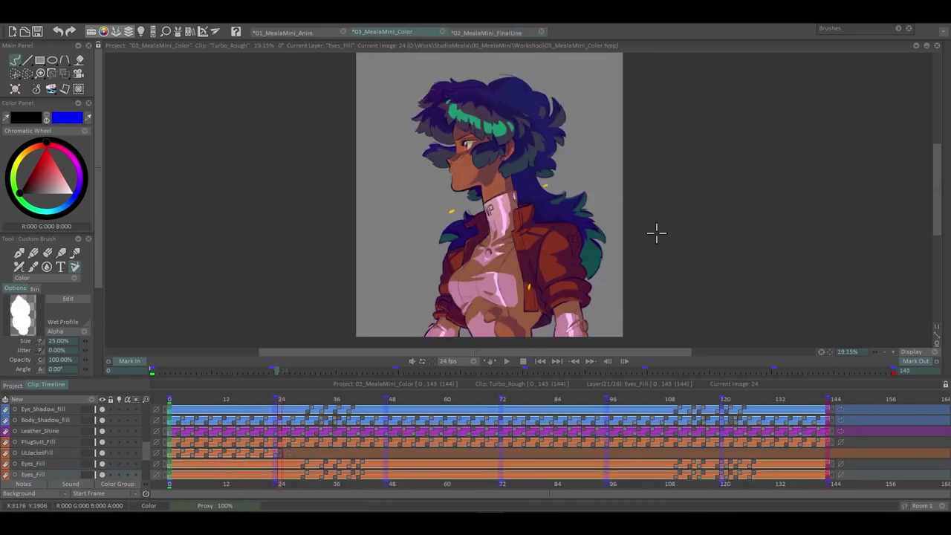
# Reposition the canvas in 03_MealaMini_Color and play the fully coloured animation
pyautogui.moveTo(656, 233); pyautogui.dragTo(622, 258)
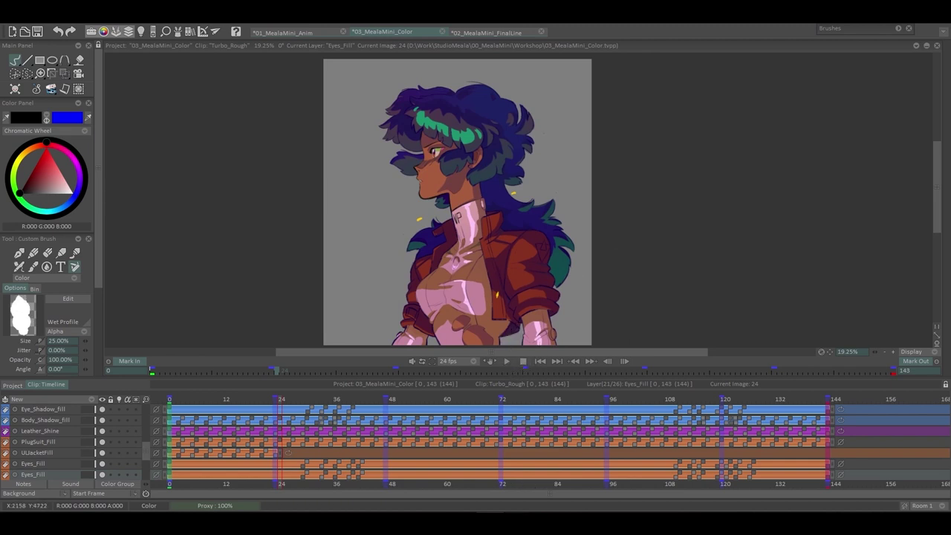
pyautogui.click(508, 362)
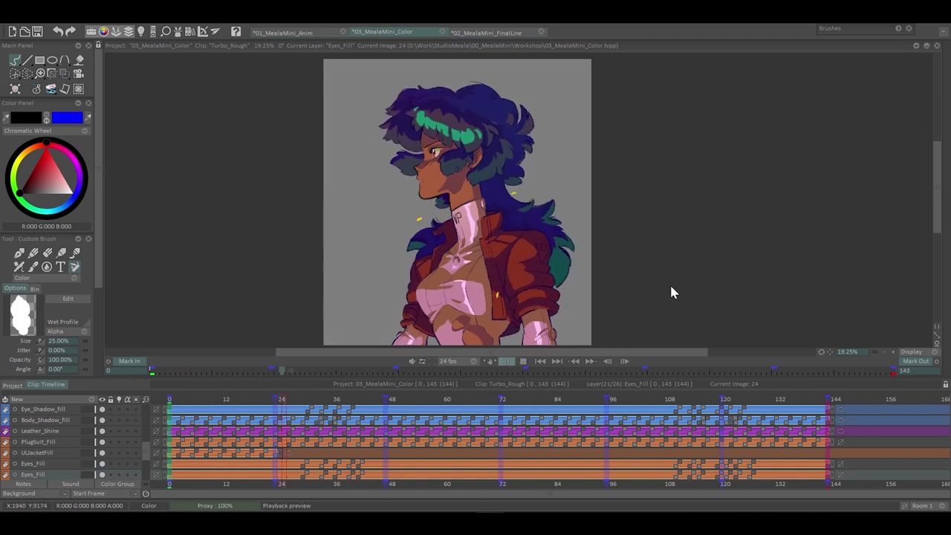